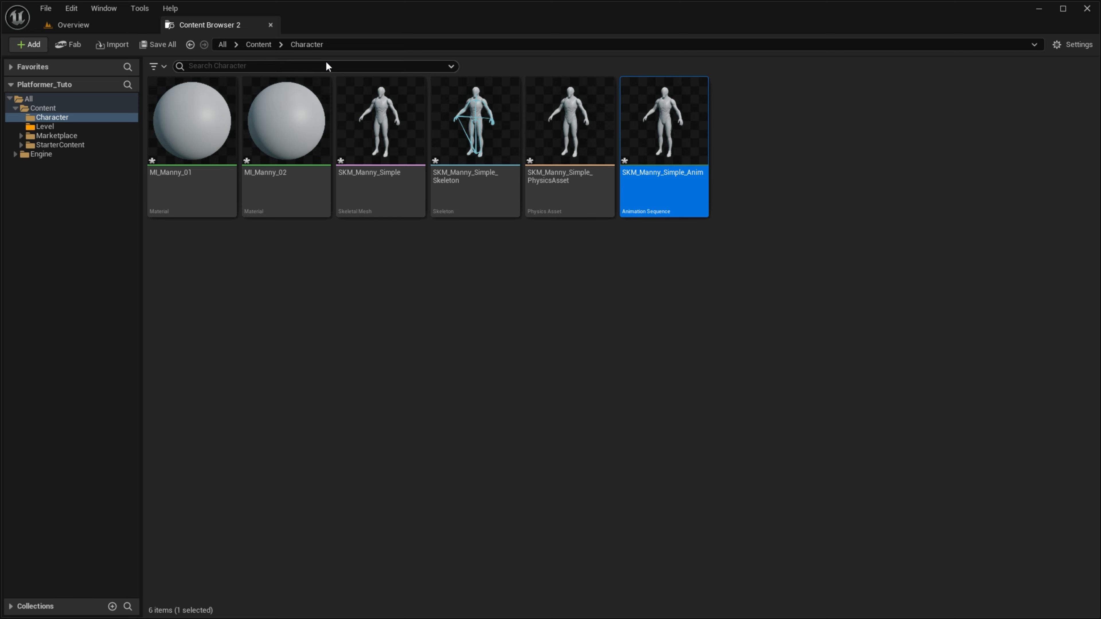
Step: Delete the MI_Manny_01 and MI_Manny_02 materials from the Character folder
click(642, 432)
click(169, 170)
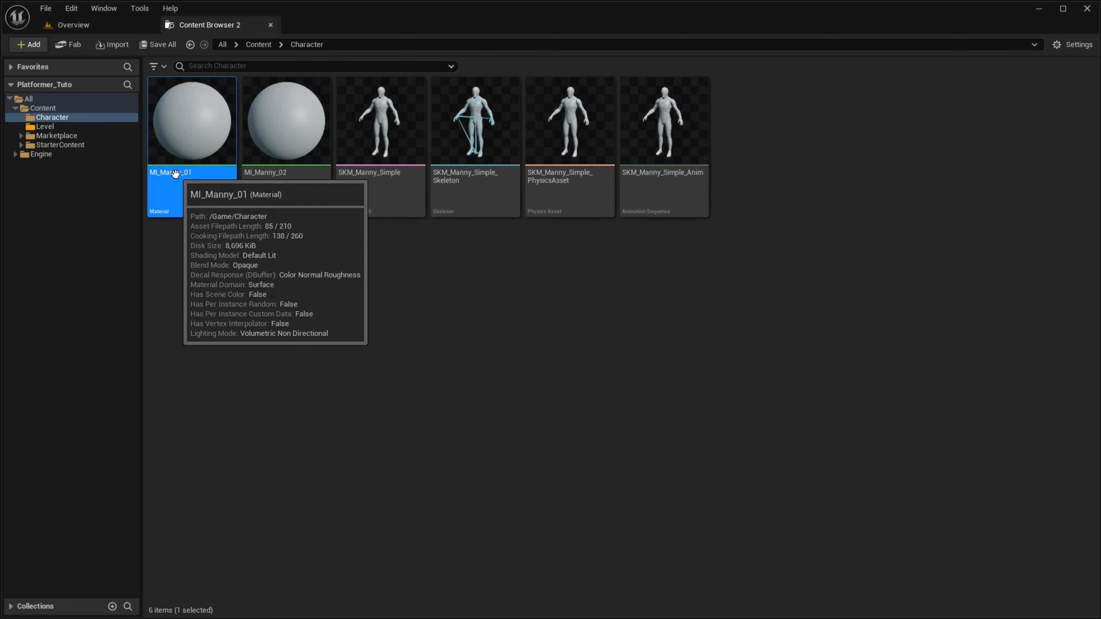
ctrl+click(291, 195)
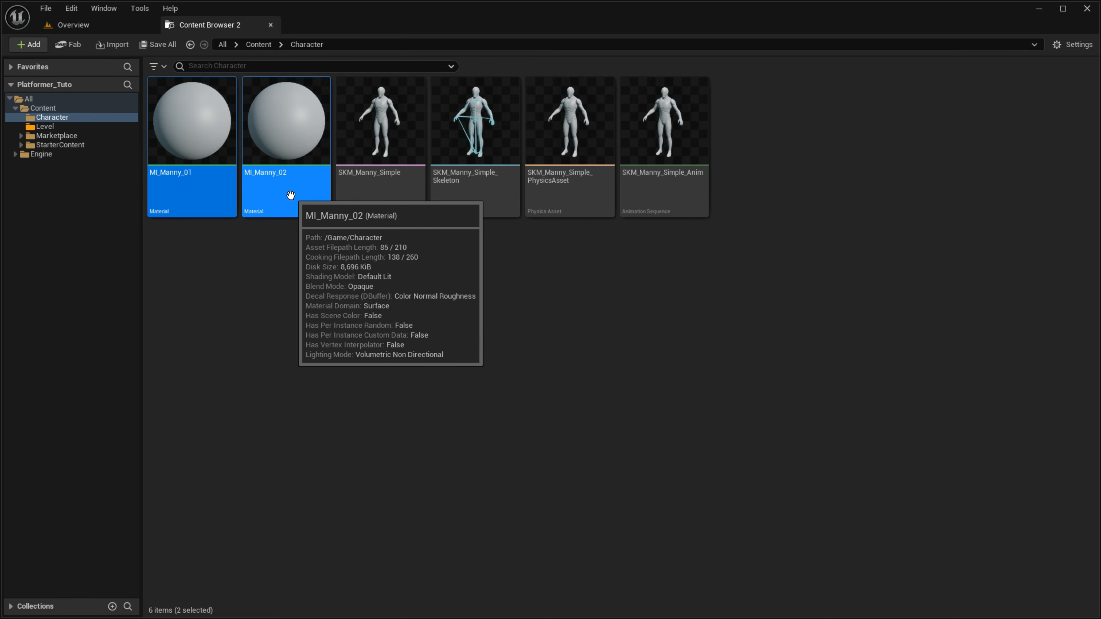
key(Delete)
click(503, 487)
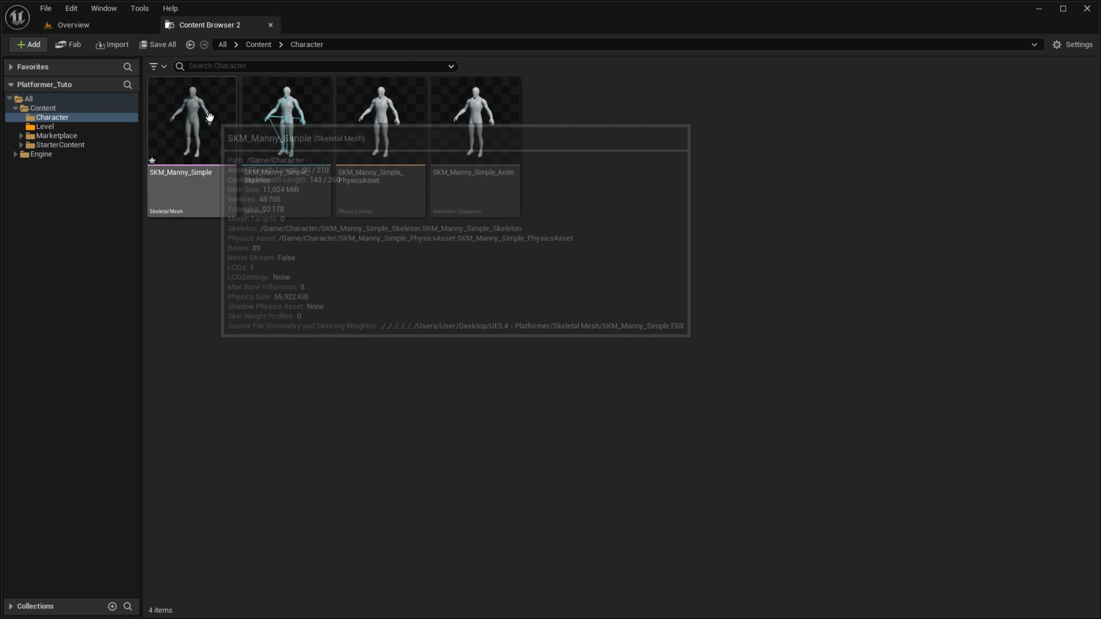
Step: Open the SKM_Manny_Simple skeletal mesh to view it with its materials removed, and close its editor
double_click(210, 118)
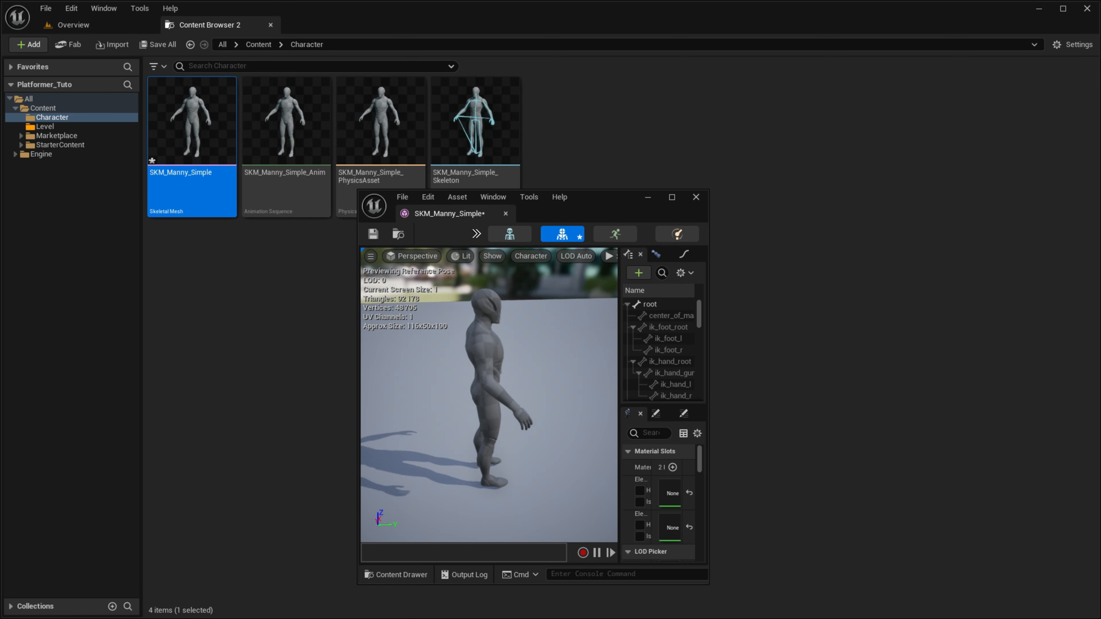
middle_click(457, 214)
click(382, 268)
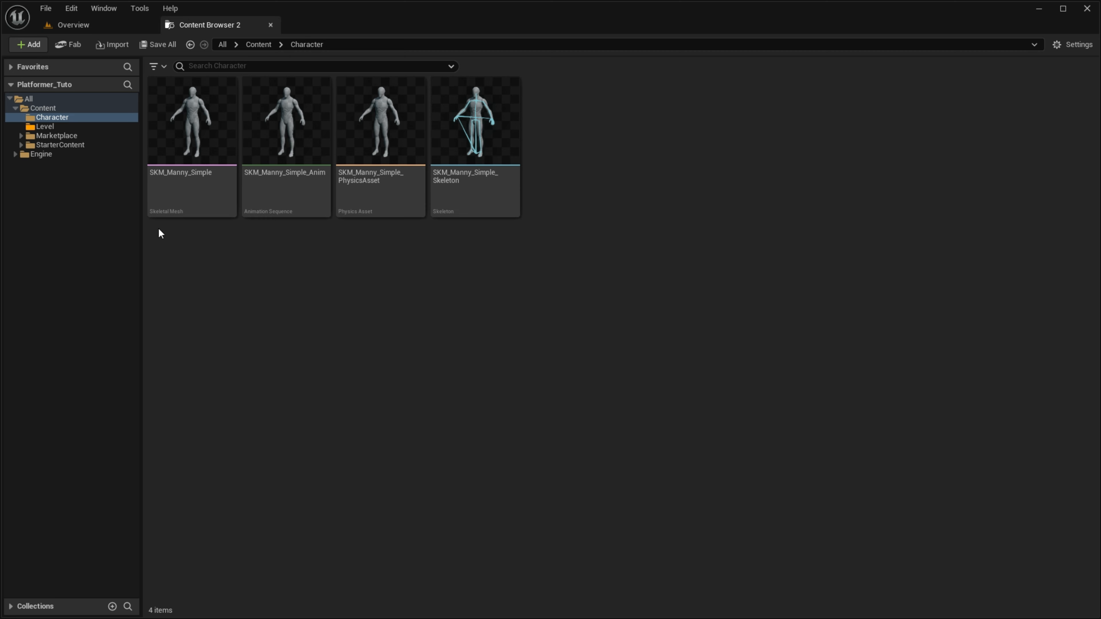
Step: Open SKM_Manny_Simple_Skeleton, dock its editor with the main tabs, and examine bones from the pelvis down to middle_03_l
mouse_move(396, 189)
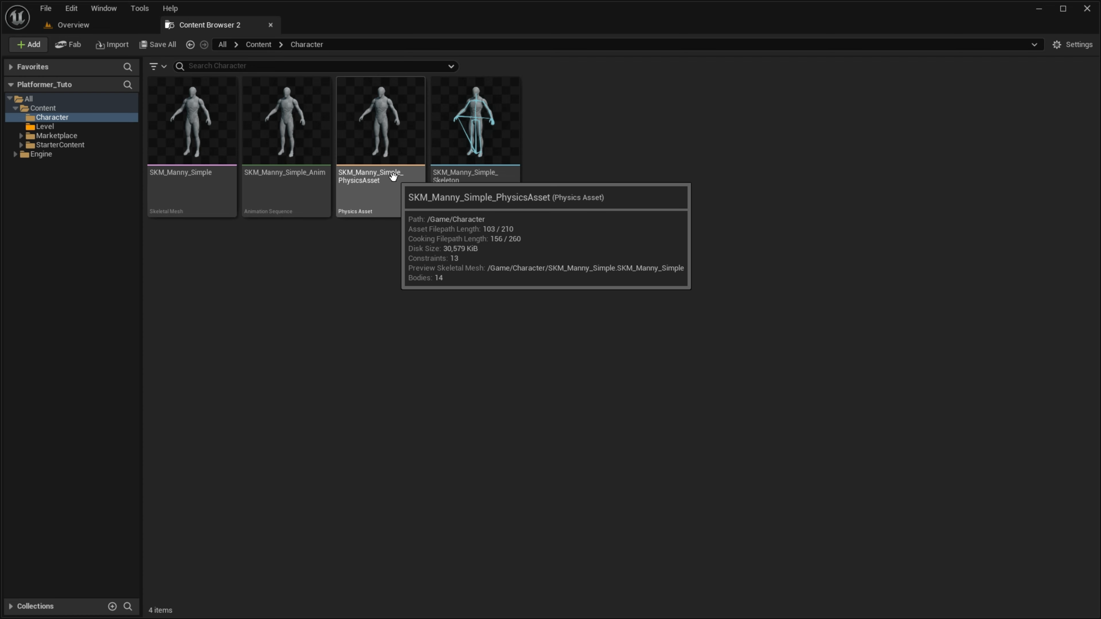
mouse_move(457, 194)
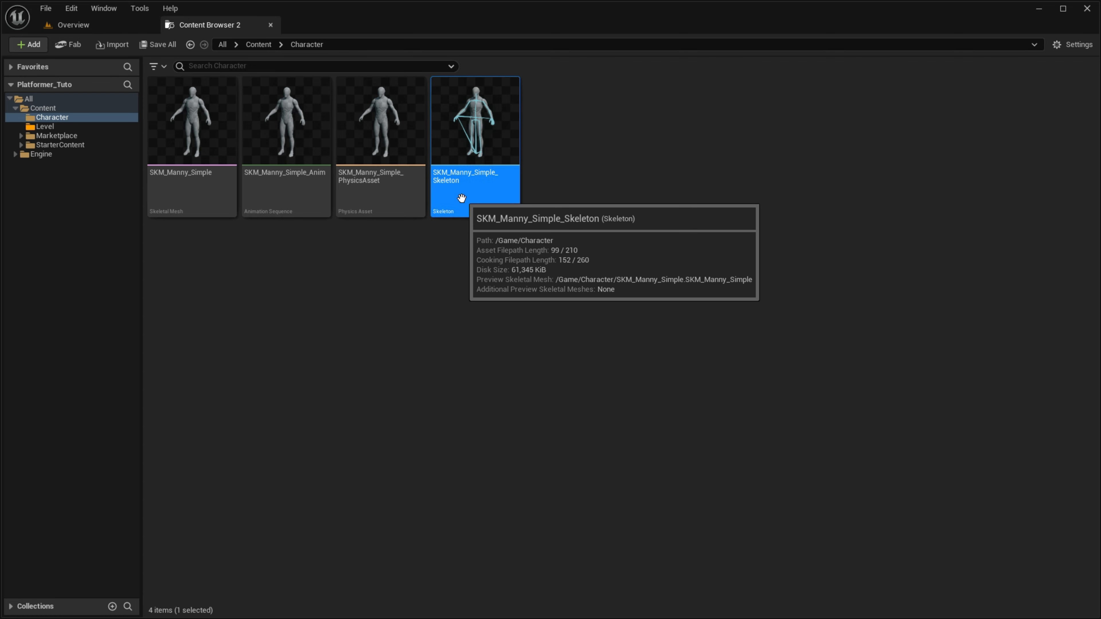
double_click(461, 198)
drag(422, 221, 340, 27)
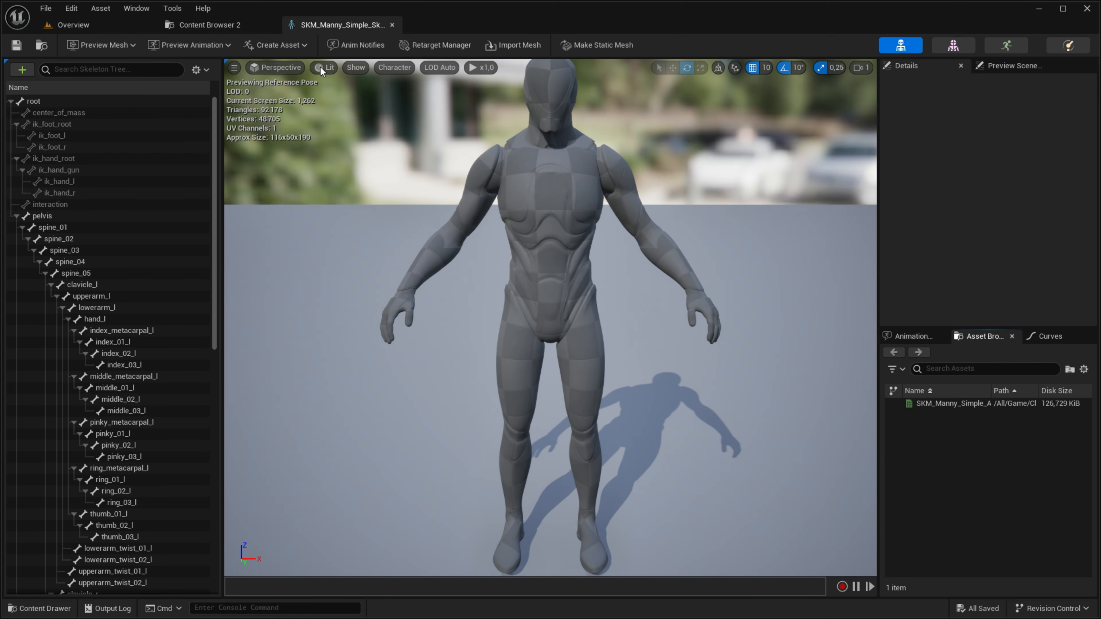
click(87, 220)
click(85, 265)
click(100, 347)
click(106, 411)
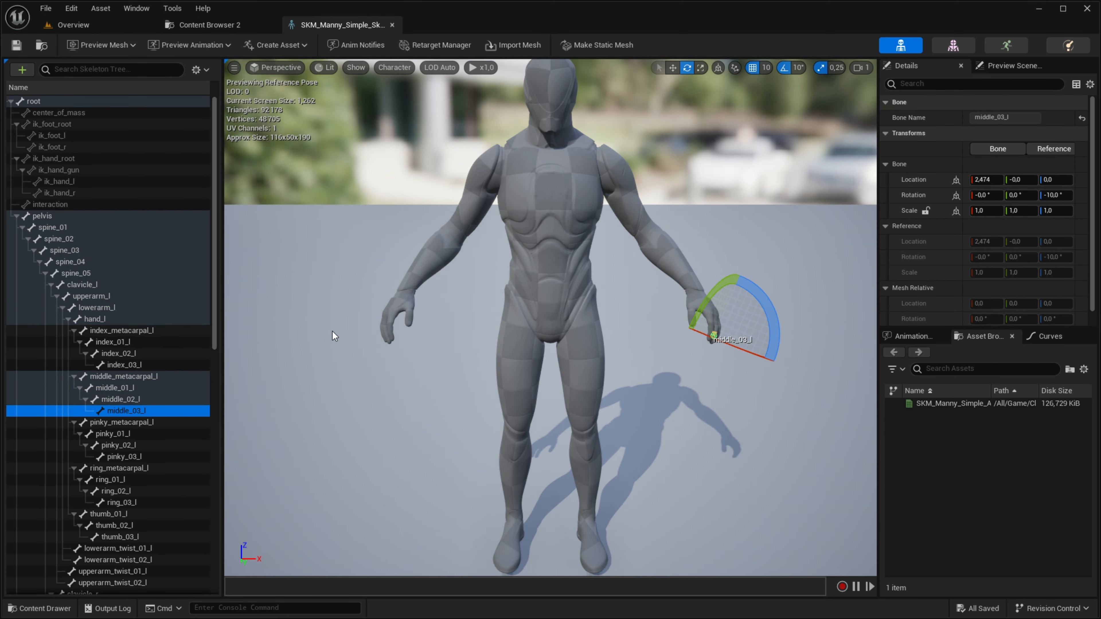
scroll(334, 337, down, 5)
scroll(335, 336, down, 1)
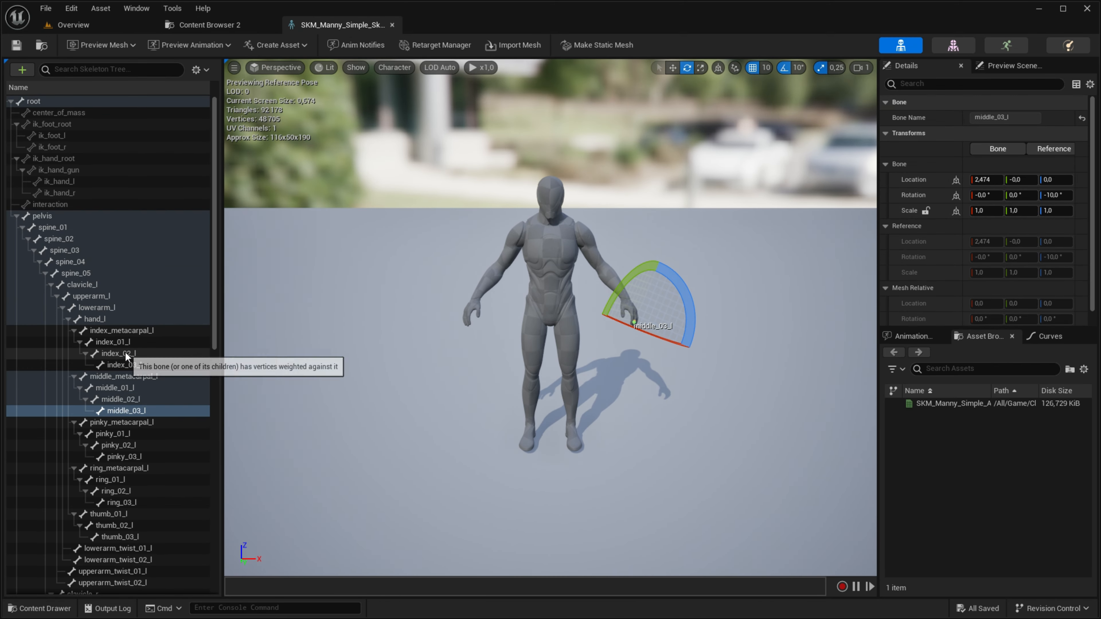
Step: Try rotating the spine_04 bone by -90 degrees in the preview, and close the skeleton editor
click(66, 261)
right_drag(507, 227, 425, 227)
right_drag(425, 227, 508, 226)
drag(470, 182, 509, 182)
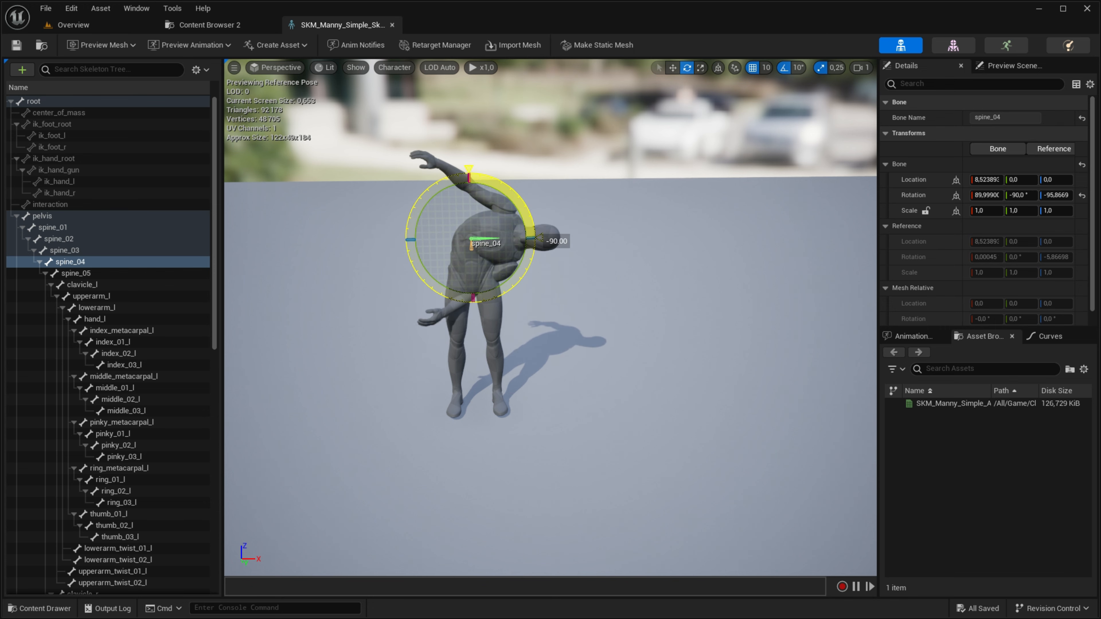
middle_click(327, 27)
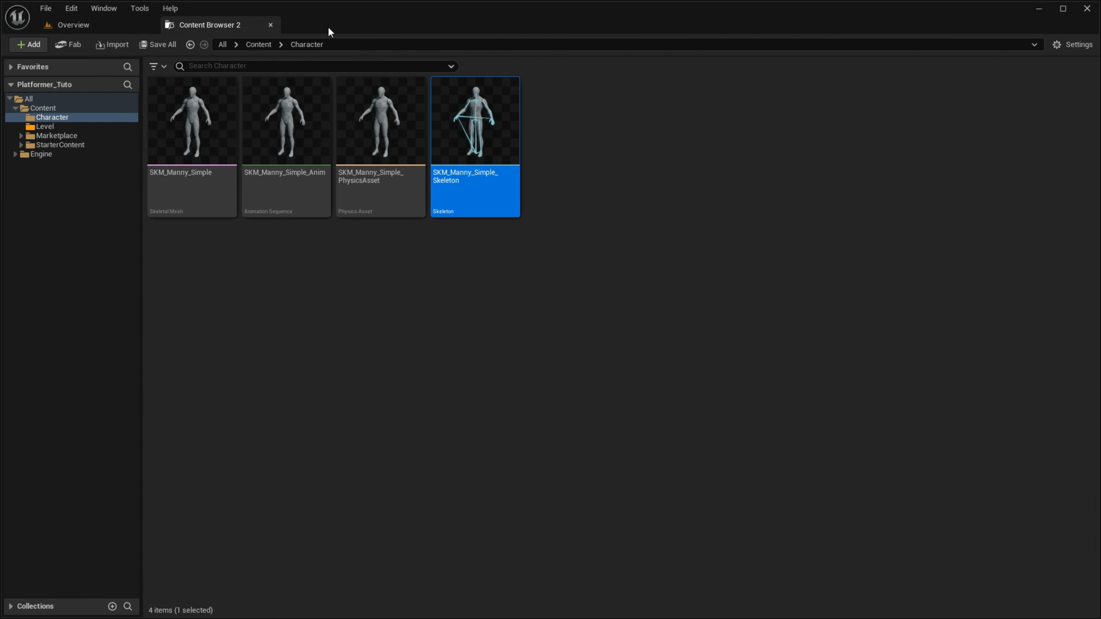
Step: Reopen SKM_Manny_Simple_Skeleton and examine the finger and metacarpal bones of the hands in the skeleton tree
double_click(454, 125)
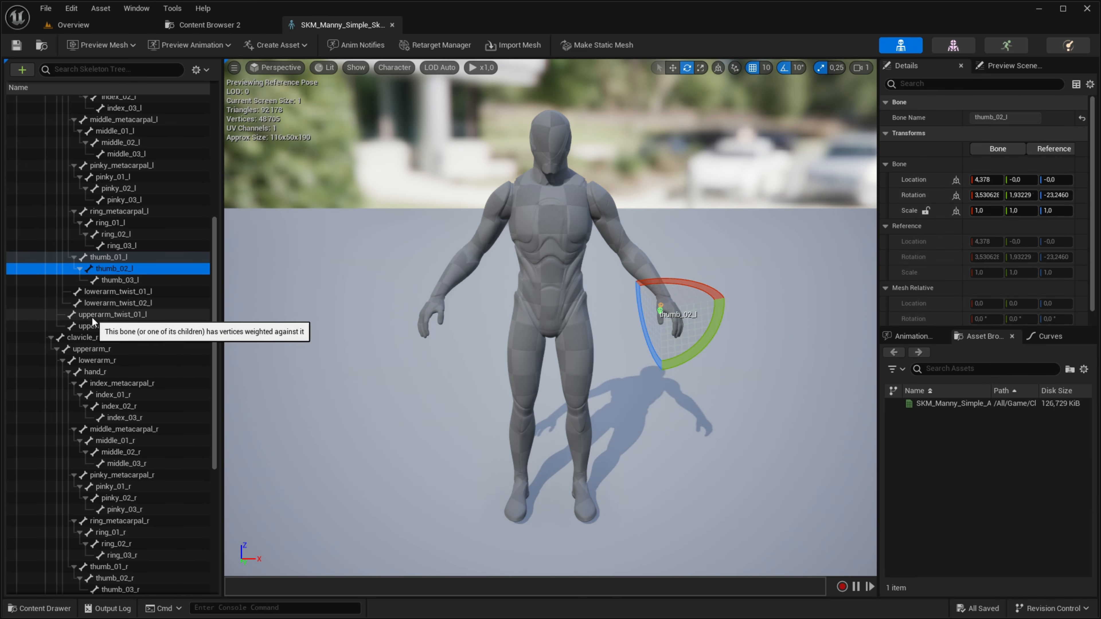
click(99, 306)
click(105, 213)
click(131, 112)
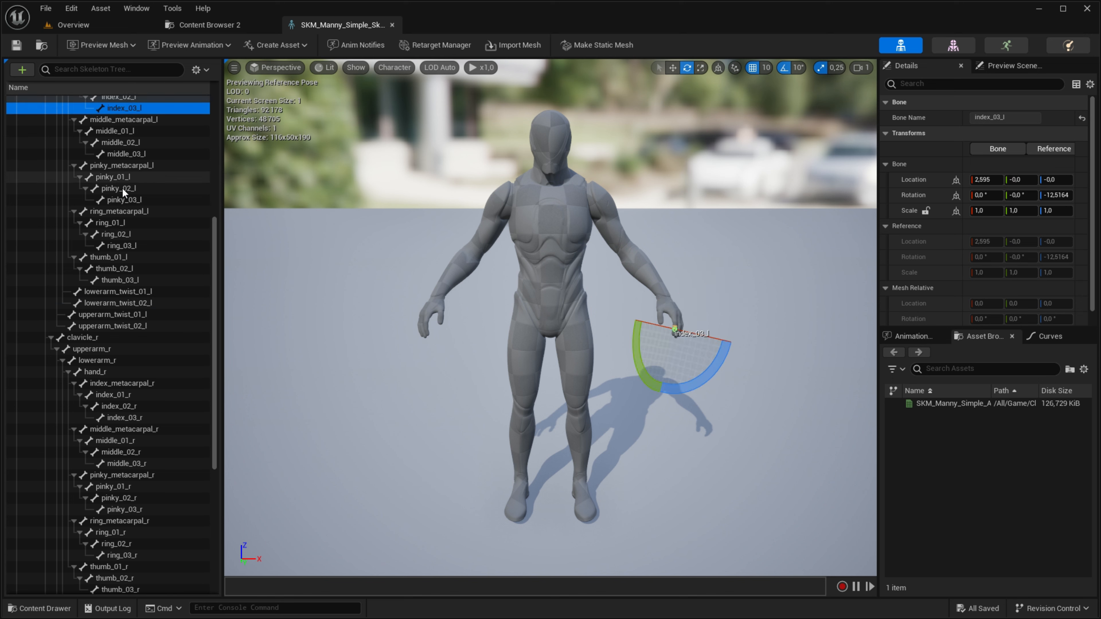
click(125, 223)
click(118, 314)
click(113, 417)
click(131, 280)
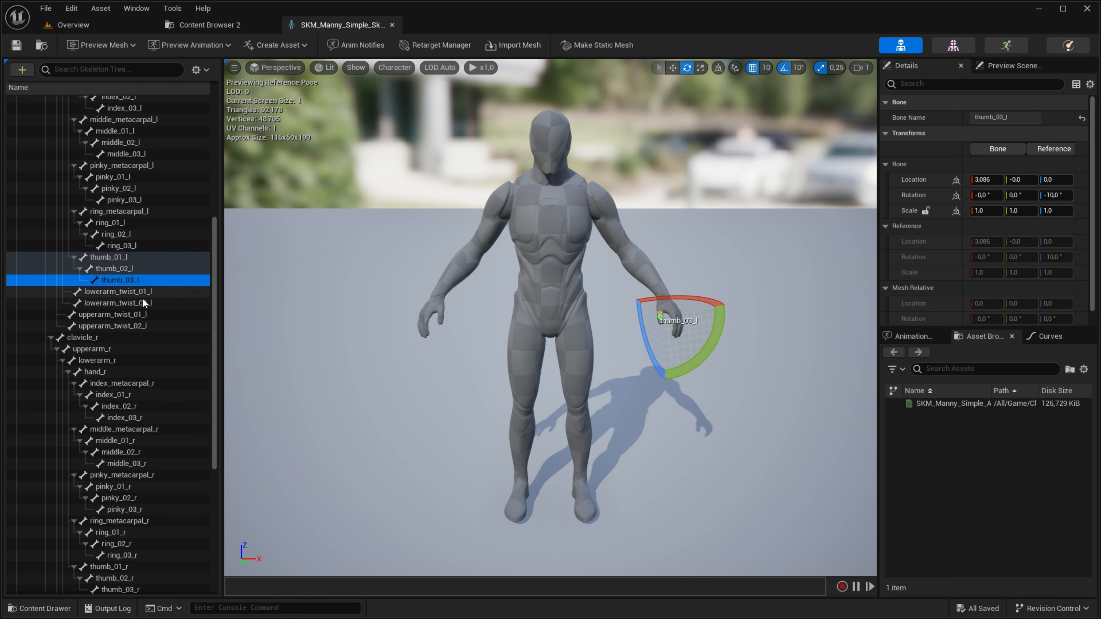
click(125, 384)
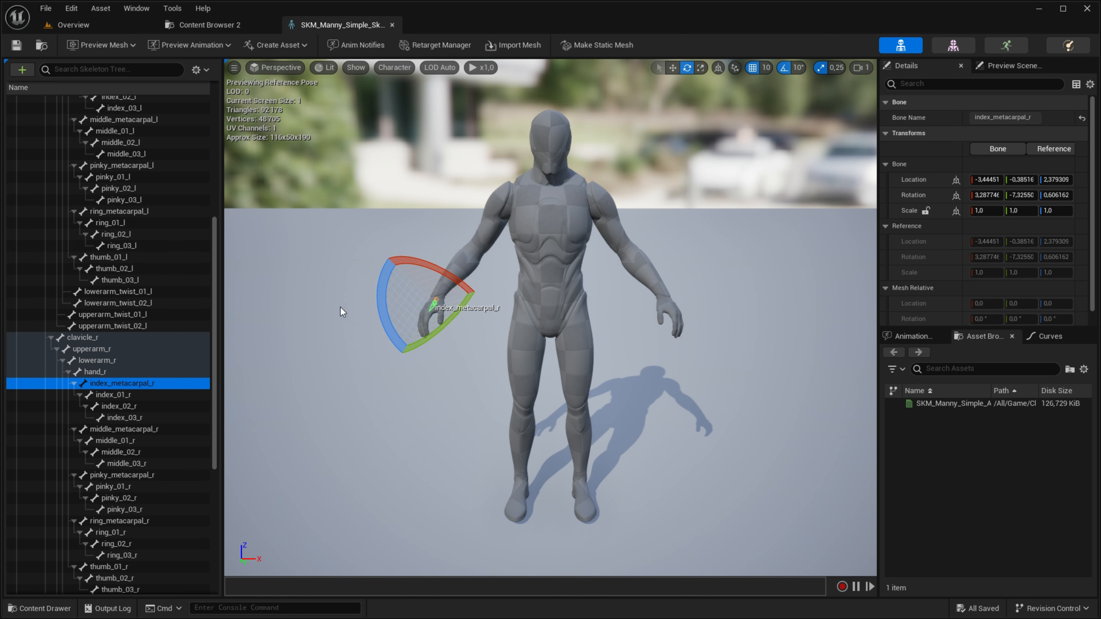
drag(384, 313, 386, 314)
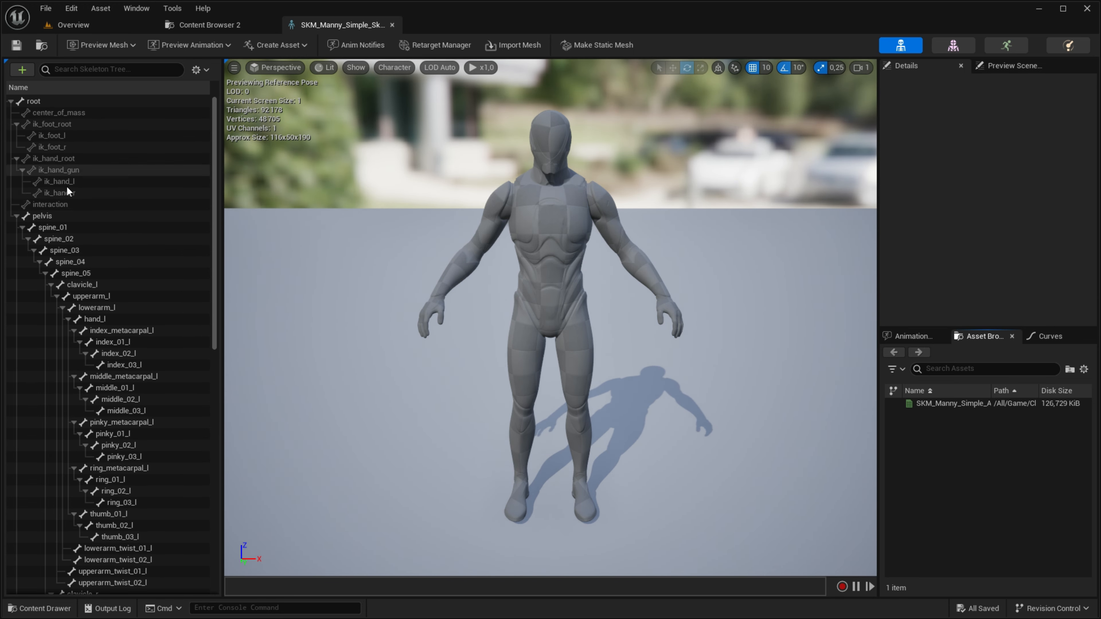
Step: Examine the thumb_01_r and calf_l bones further down the skeleton tree, and close the skeleton editor
scroll(102, 369, down, 10)
scroll(104, 384, down, 3)
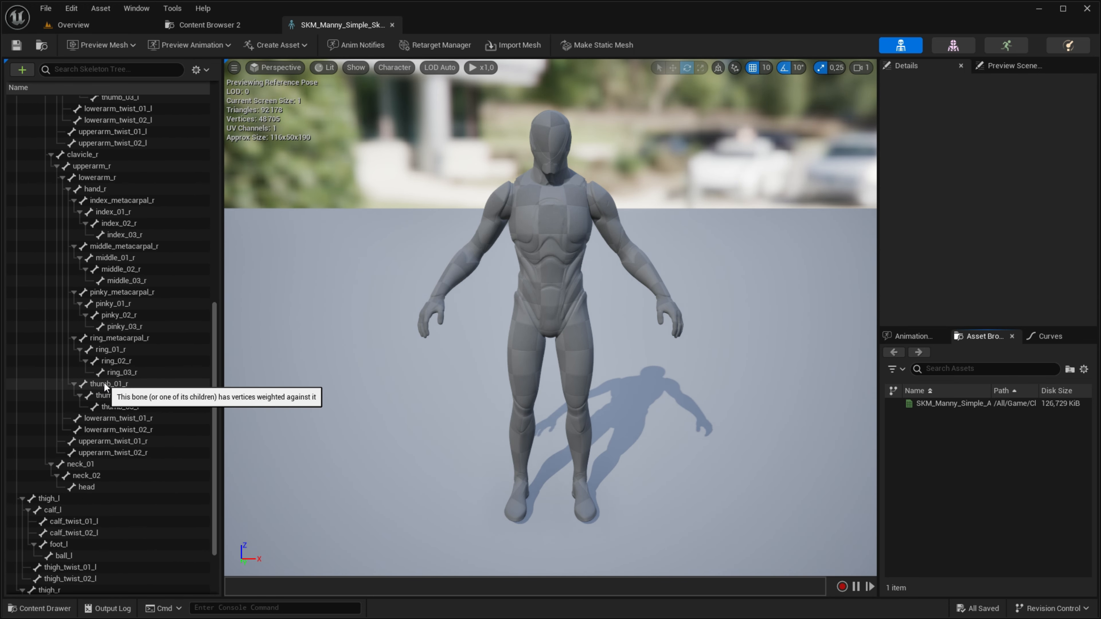
click(104, 383)
click(69, 512)
middle_click(350, 29)
Step: Open the SKM_Manny_Simple skeletal mesh as a docked tab, examine its skeleton tree around thumb_01_l, and return to the Character folder
double_click(202, 176)
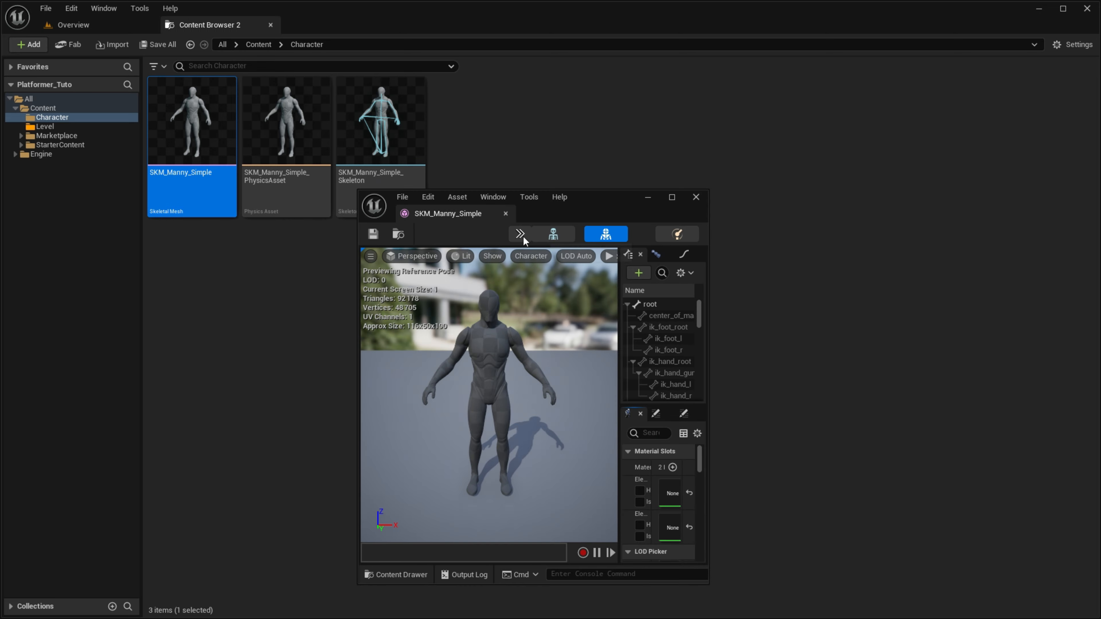
drag(429, 215, 352, 28)
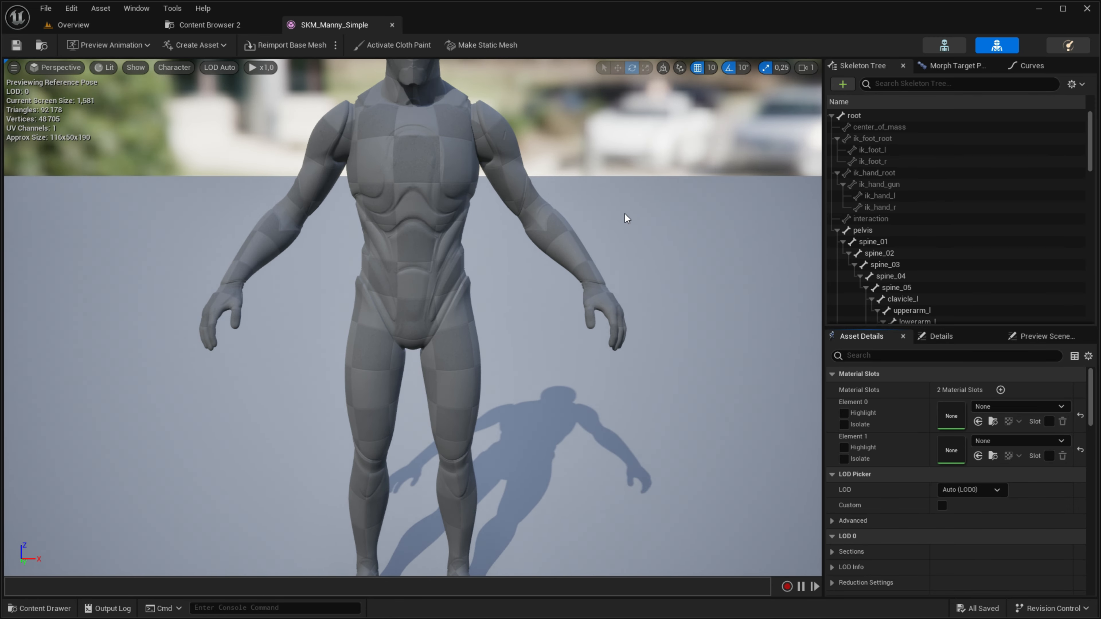
scroll(628, 219, down, 5)
scroll(897, 162, down, 10)
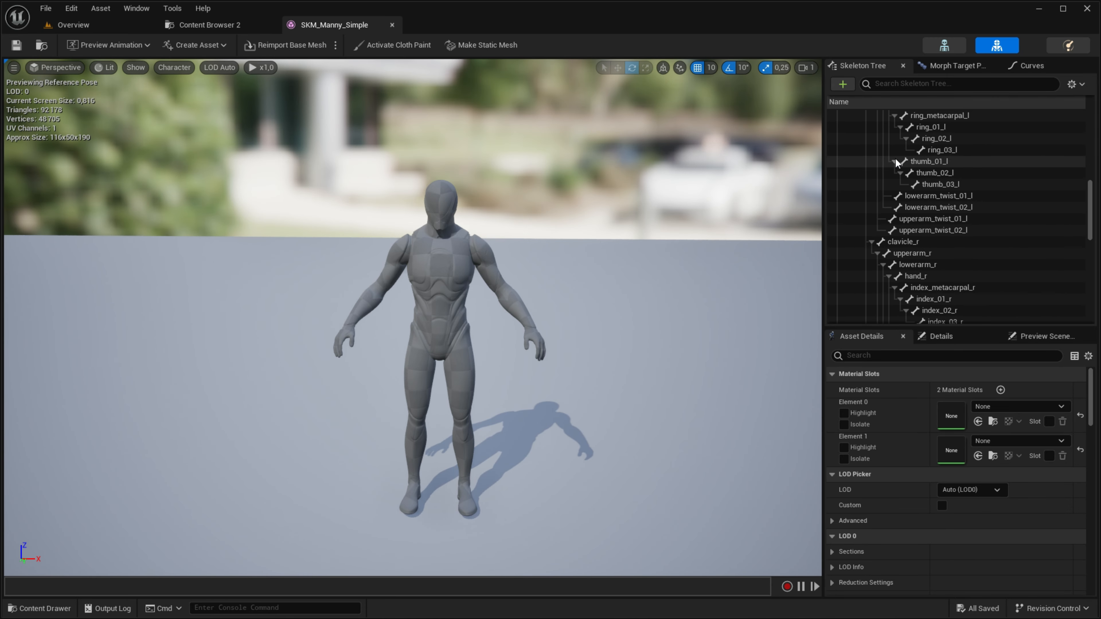
click(910, 164)
click(207, 23)
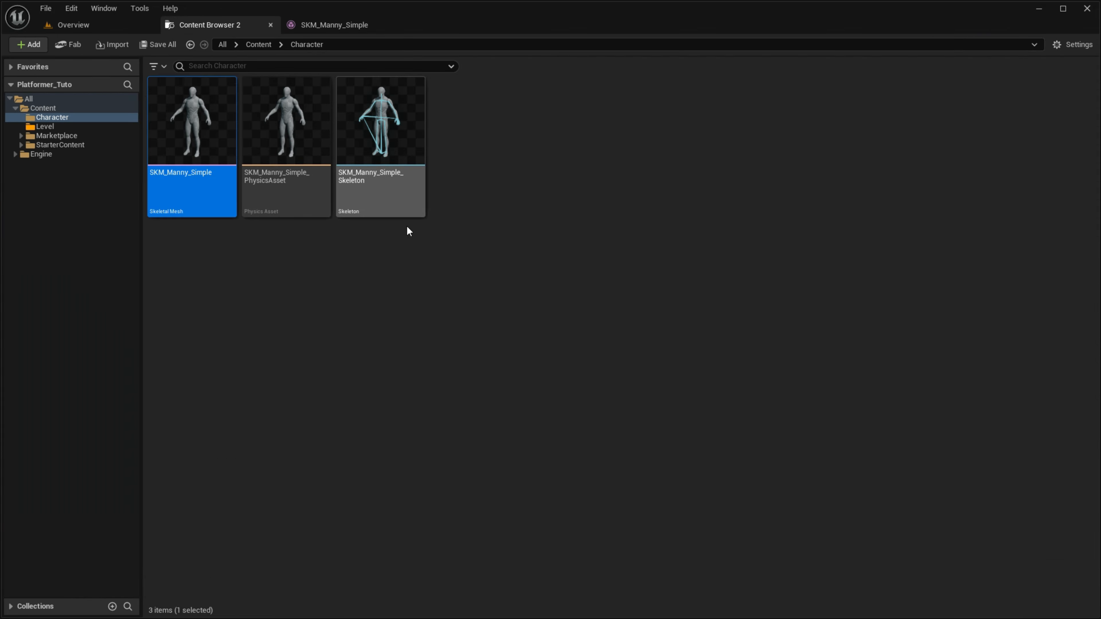
click(408, 229)
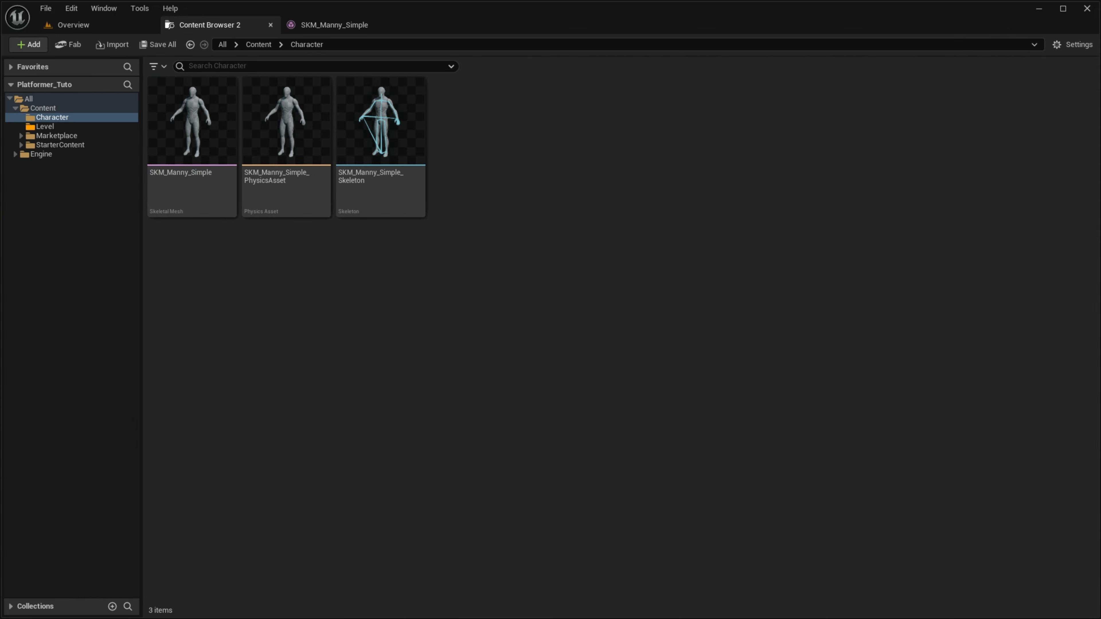
Step: Switch to File Explorer and bring all eight FBX files from the Animations folder into the project's Character folder
key(alt+Tab)
key(alt+Left)
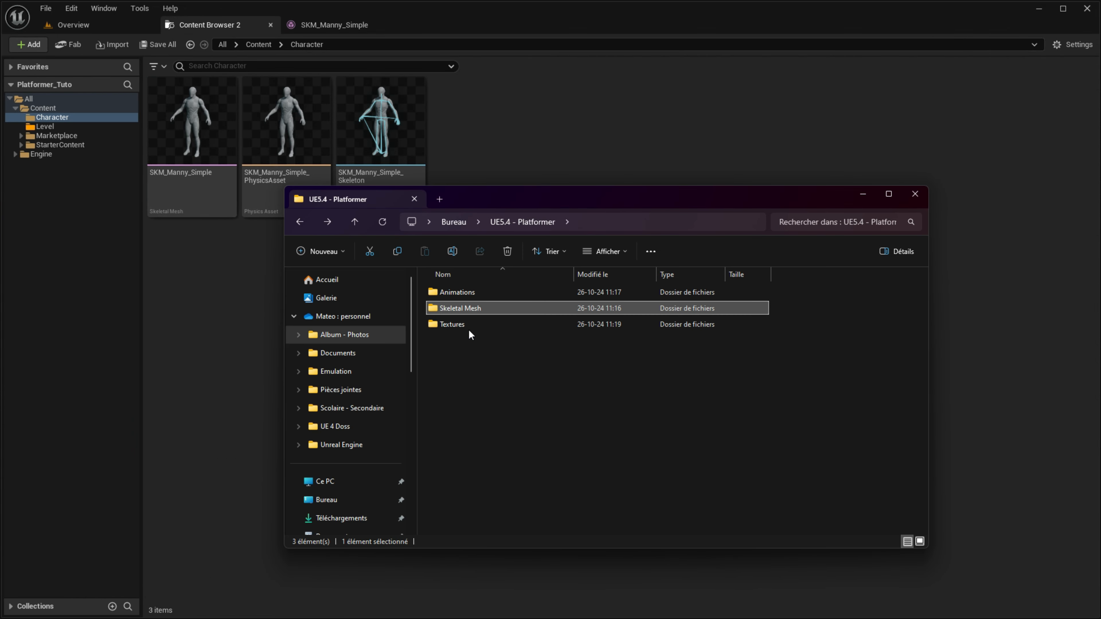
double_click(480, 294)
drag(513, 430, 483, 290)
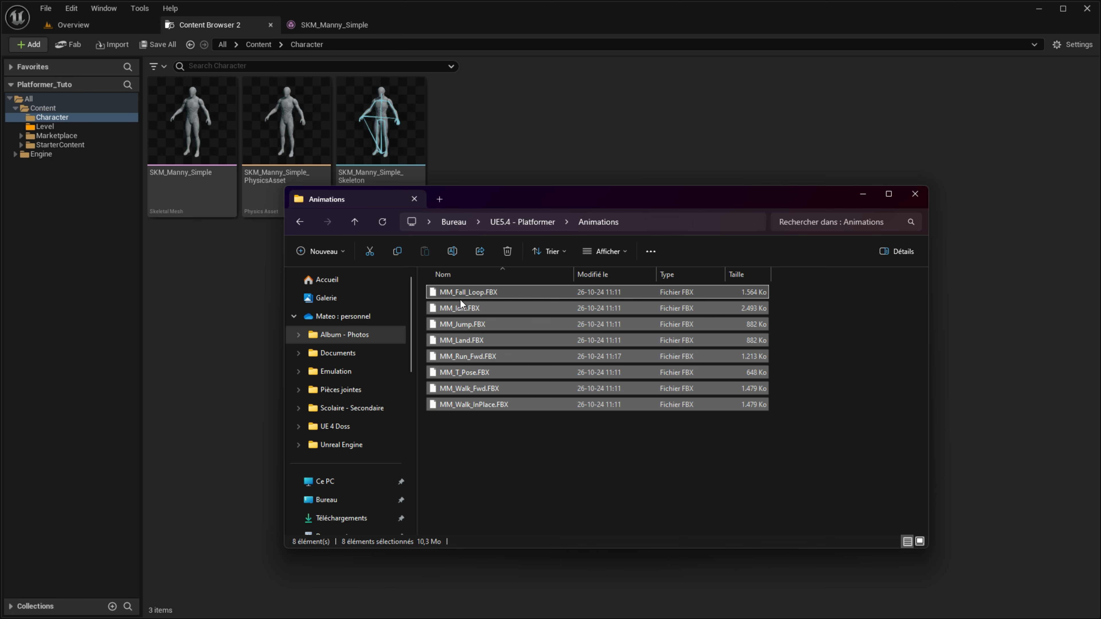
drag(629, 107, 629, 109)
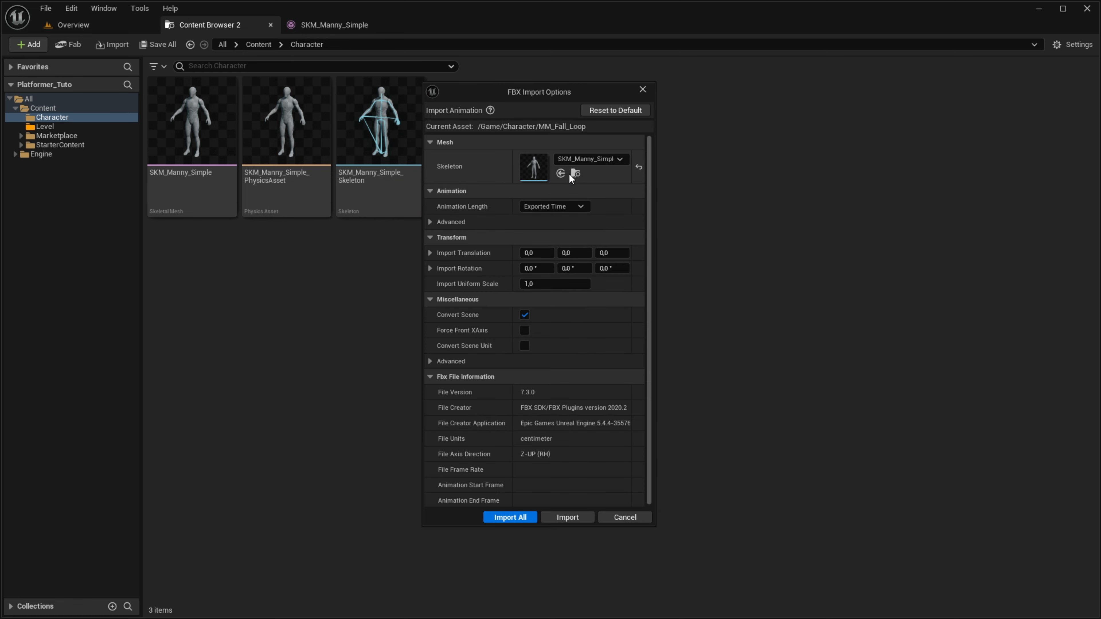
Step: Assign SKM_Manny_Simple_Skeleton as the skeleton in the FBX import options and import all the animations
click(606, 160)
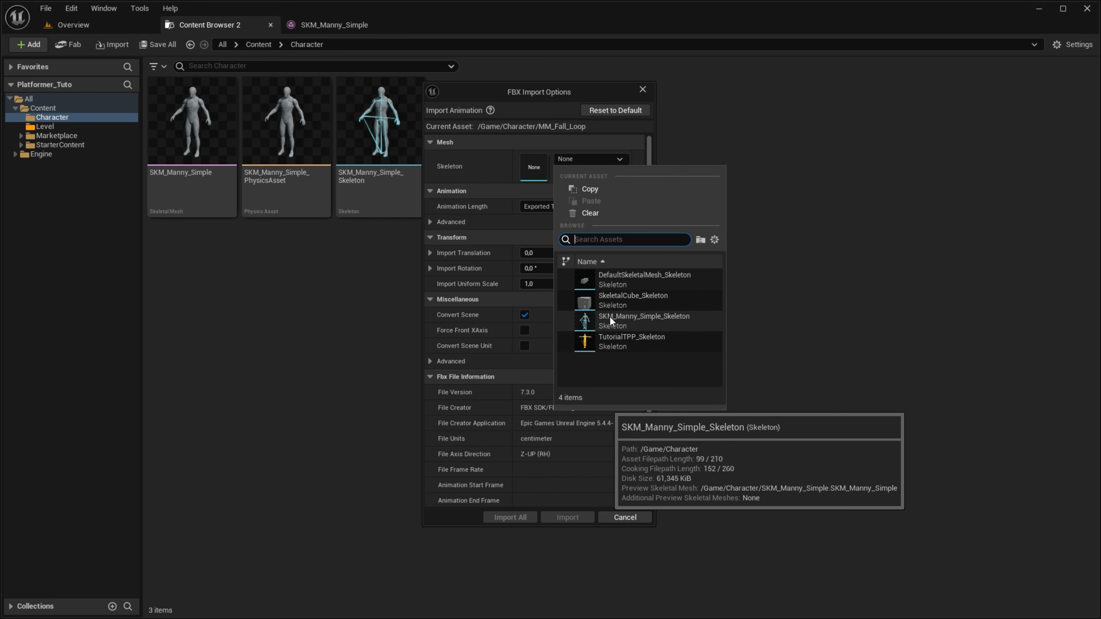
click(654, 321)
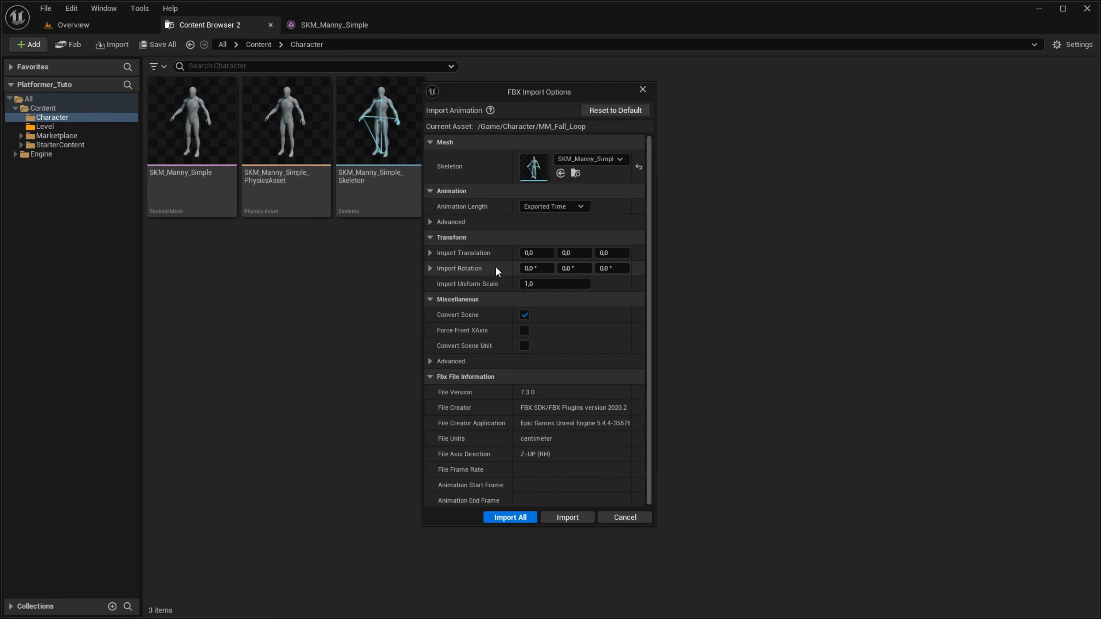
click(507, 518)
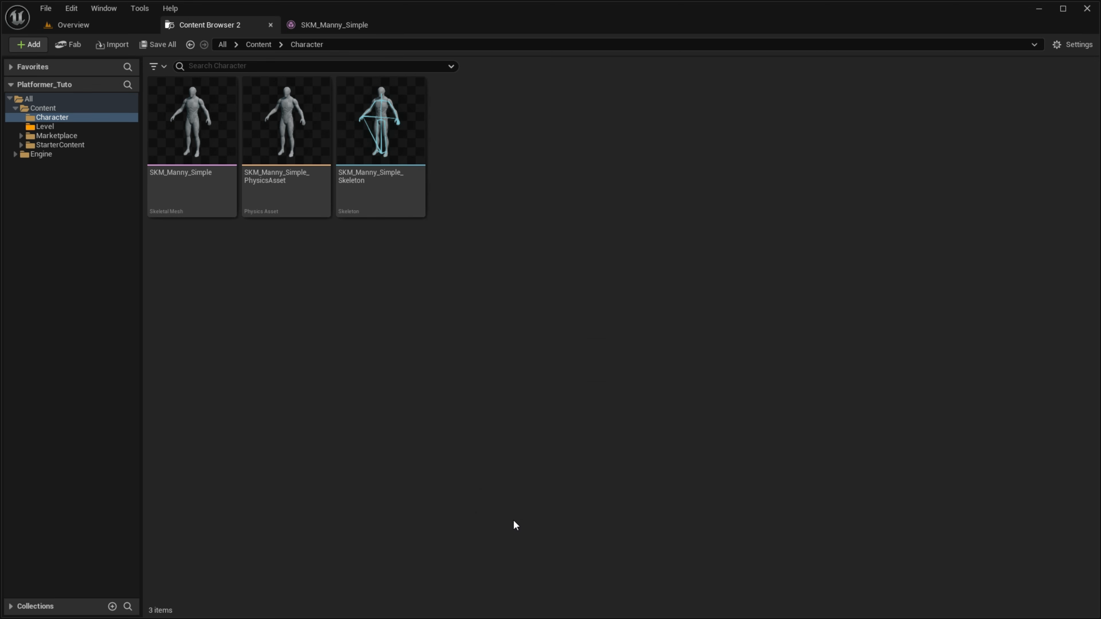
Step: Open MM_Fall_Loop and preview the imported jump, idle, run, forward walk, in-place walk and T-pose animations
double_click(487, 155)
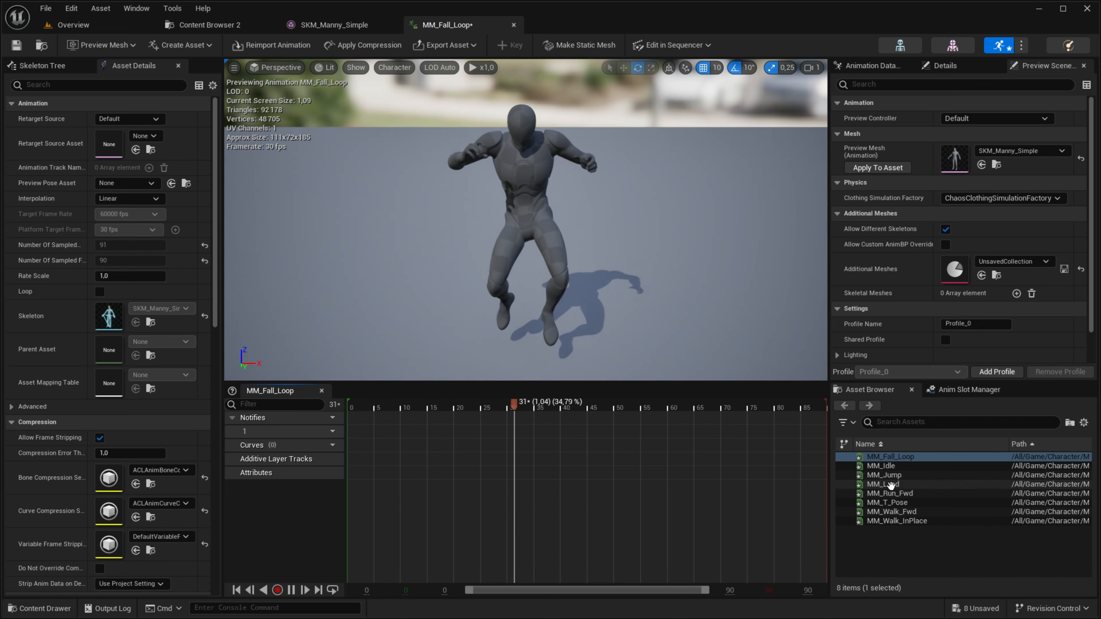
click(885, 475)
click(892, 466)
click(890, 493)
click(892, 512)
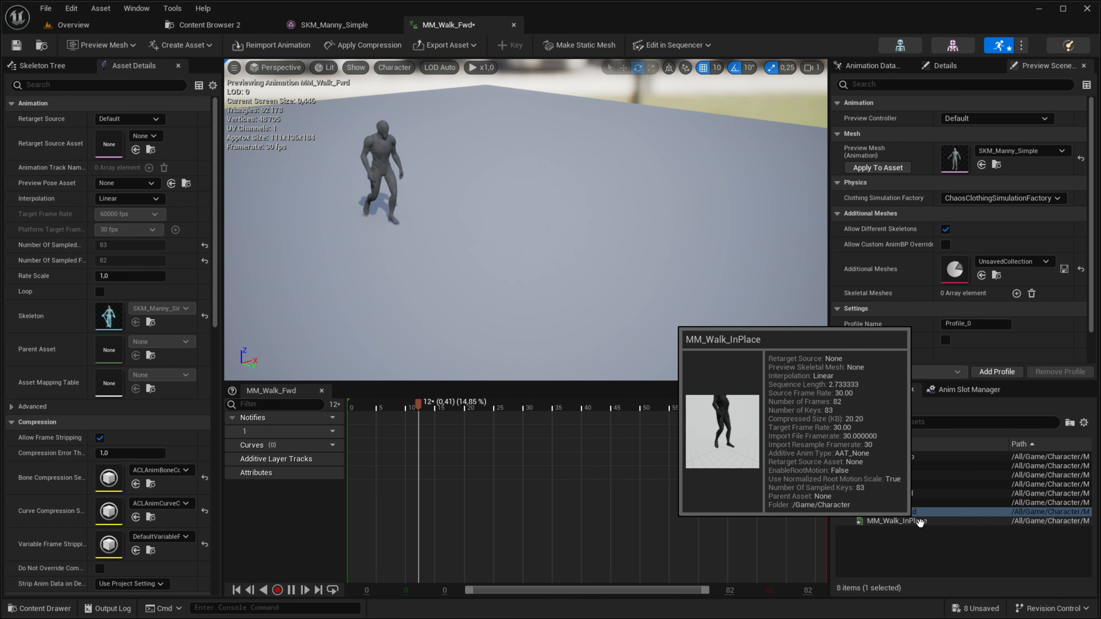
double_click(919, 523)
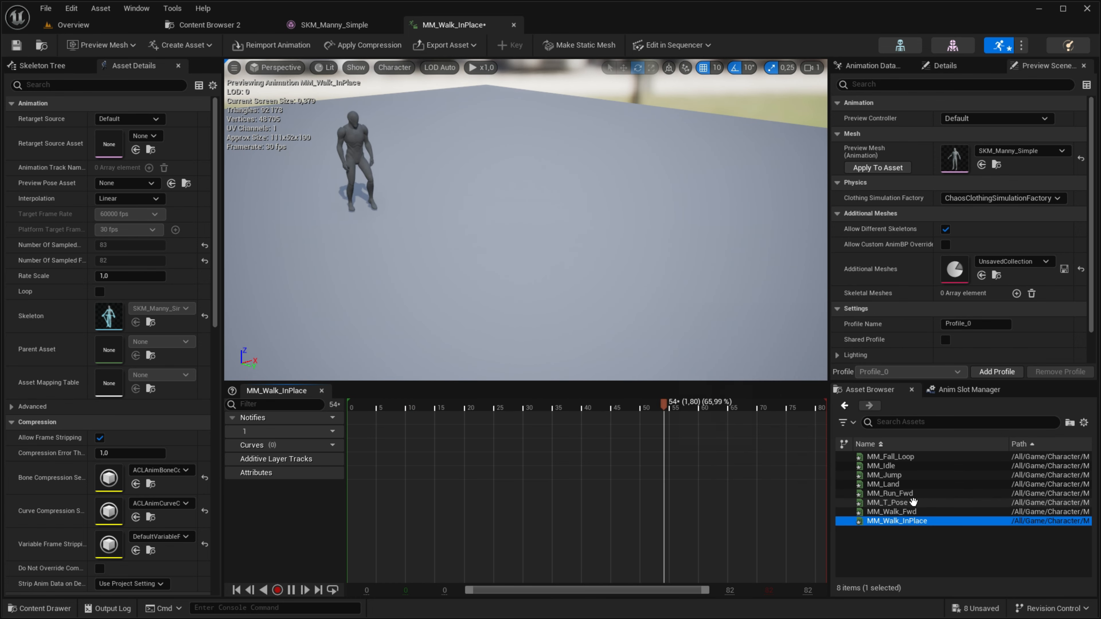
double_click(913, 503)
double_click(893, 493)
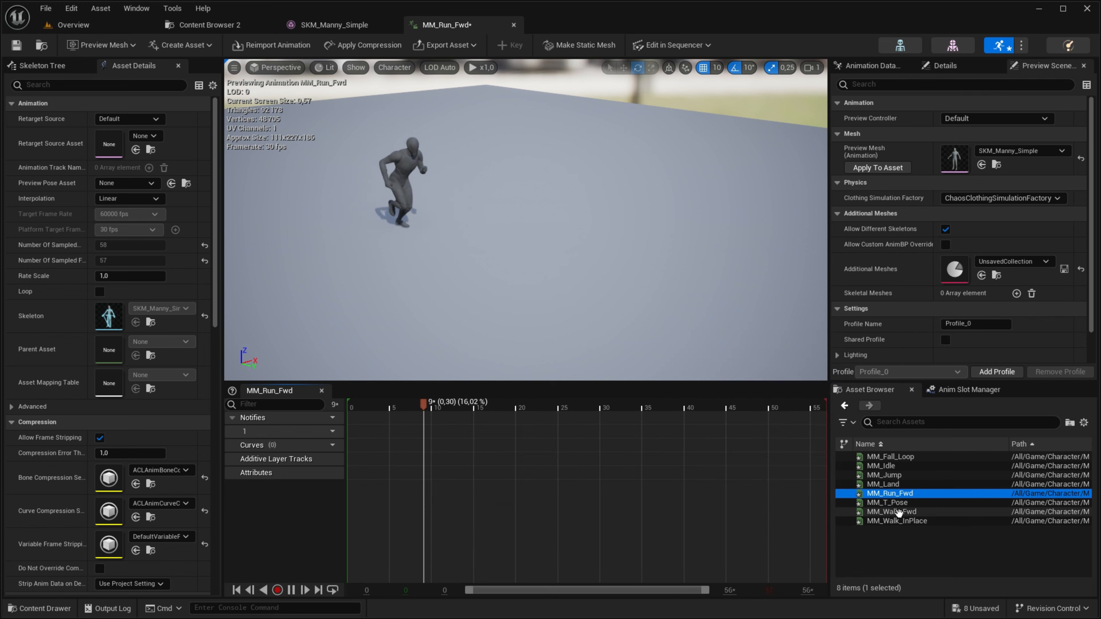
Step: Open the MM_Walk_Fwd animation and enable Force Root Lock in its Root Motion settings
double_click(899, 512)
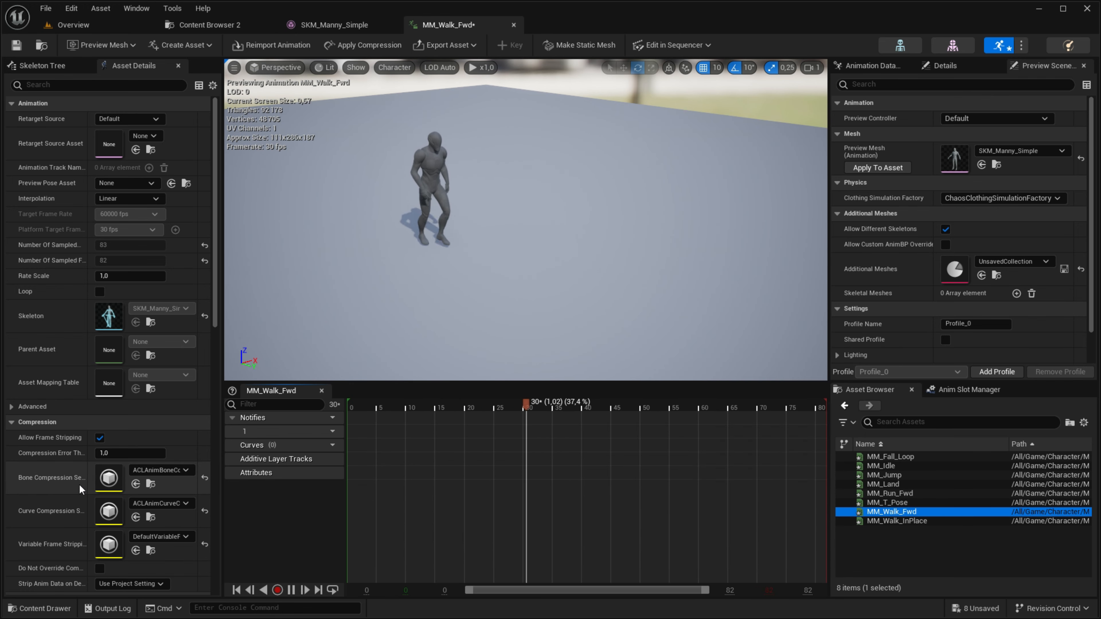
scroll(79, 489, down, 6)
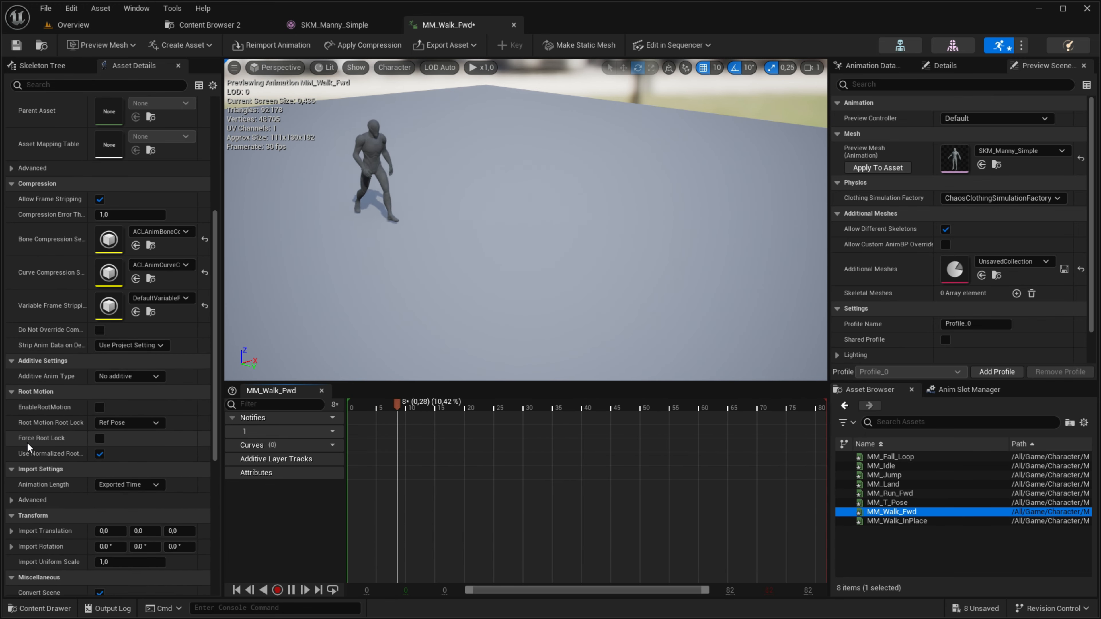
click(99, 438)
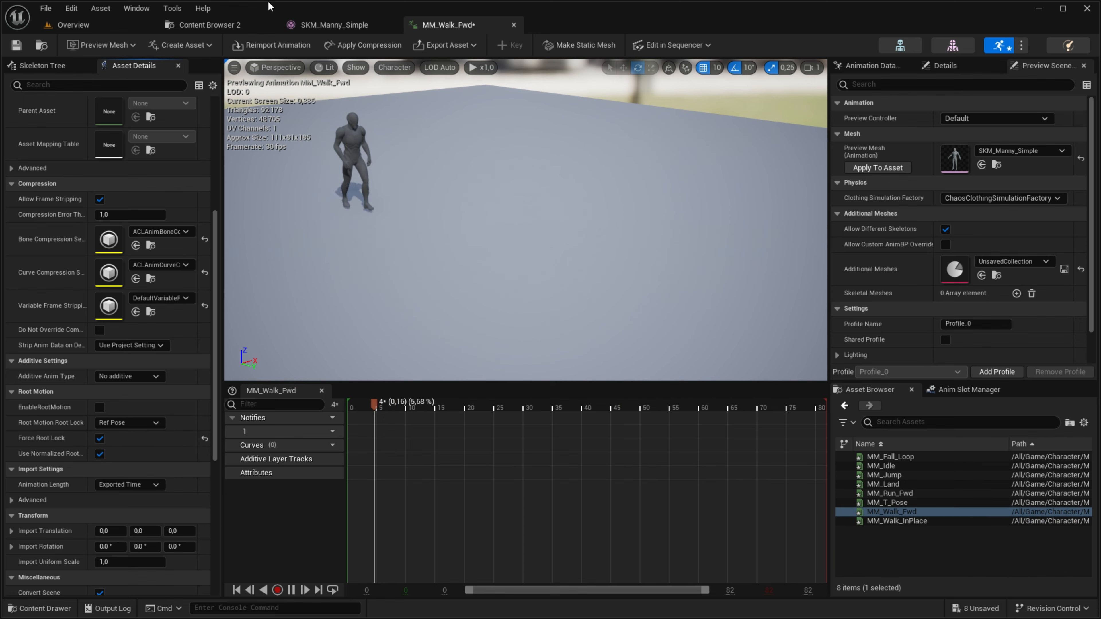
Step: Select the root bone in the SKM_Manny_Simple skeleton and examine its position between the feet from the front and back
click(314, 24)
scroll(928, 133, up, 10)
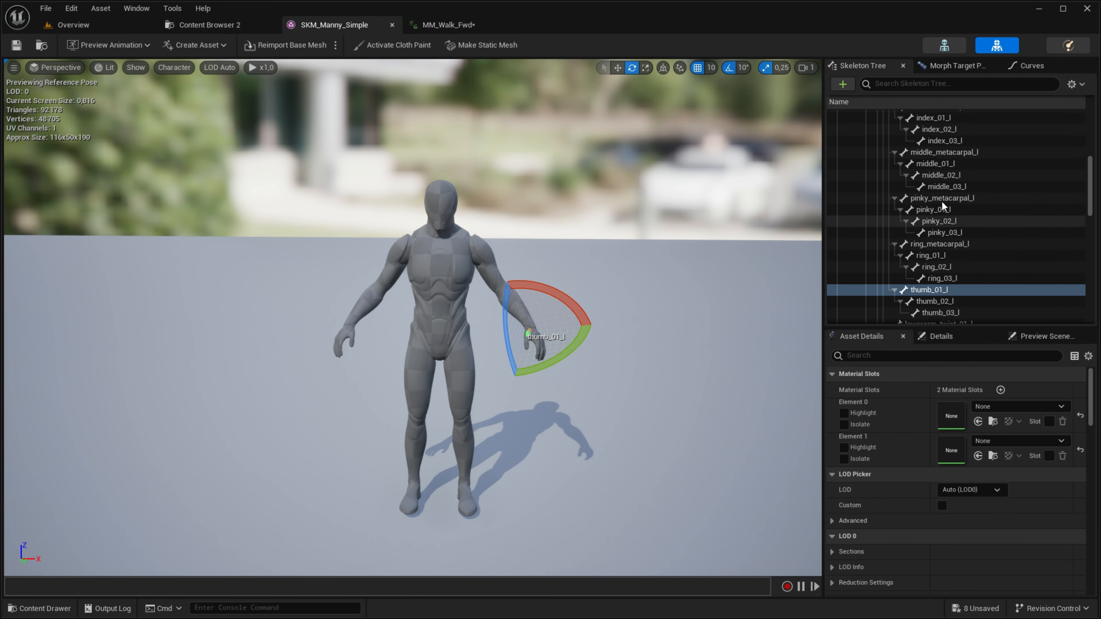
click(857, 118)
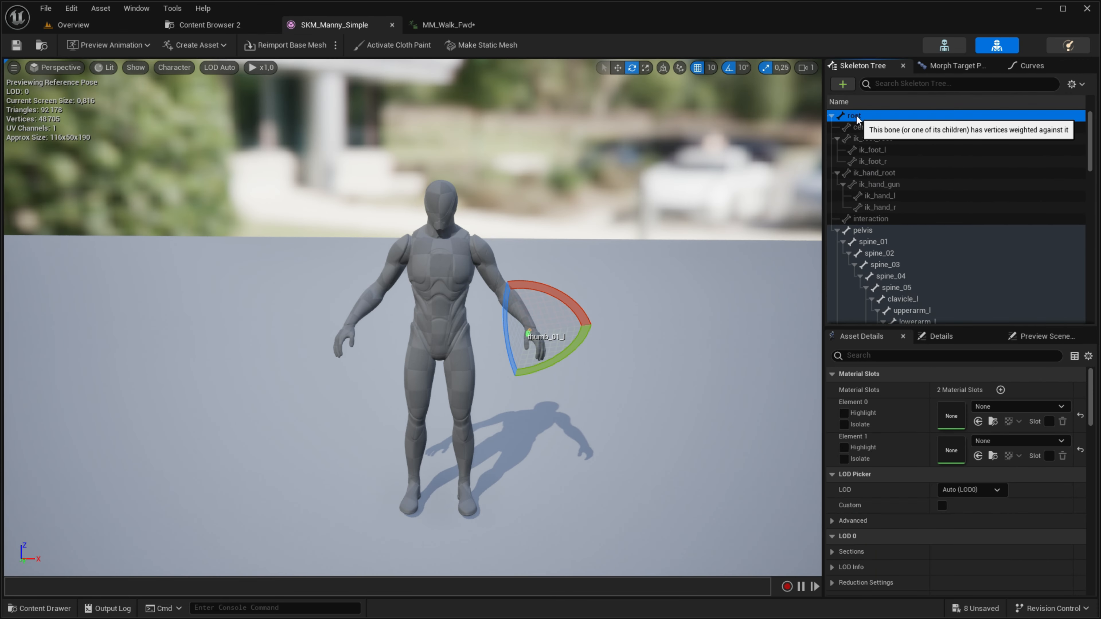
right_drag(488, 468, 447, 481)
key(w)
key(f)
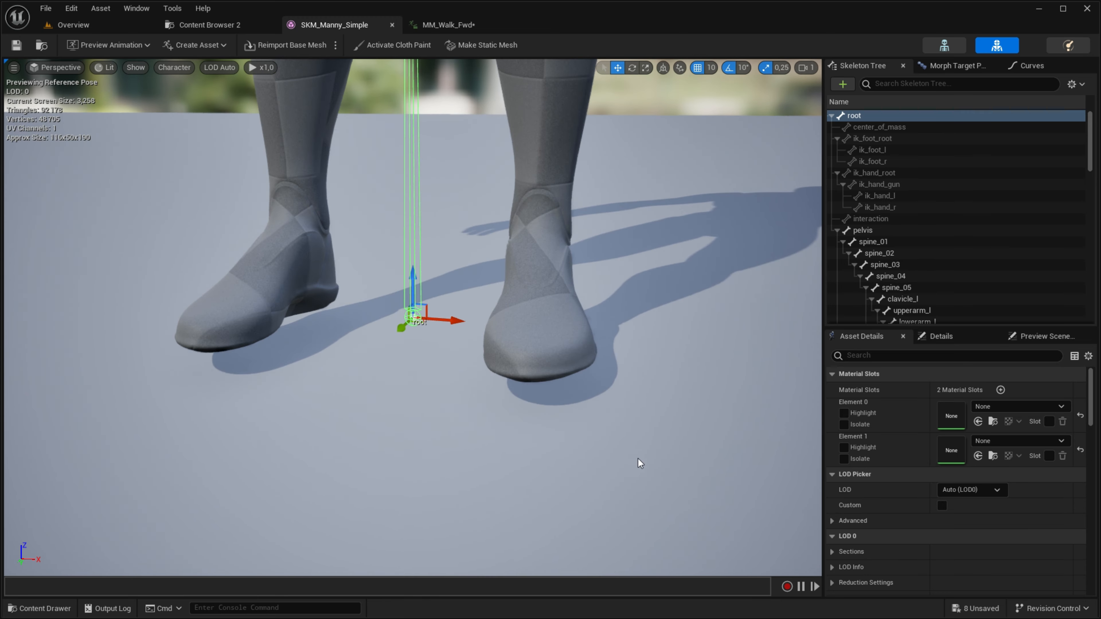
alt+drag(653, 394, 422, 75)
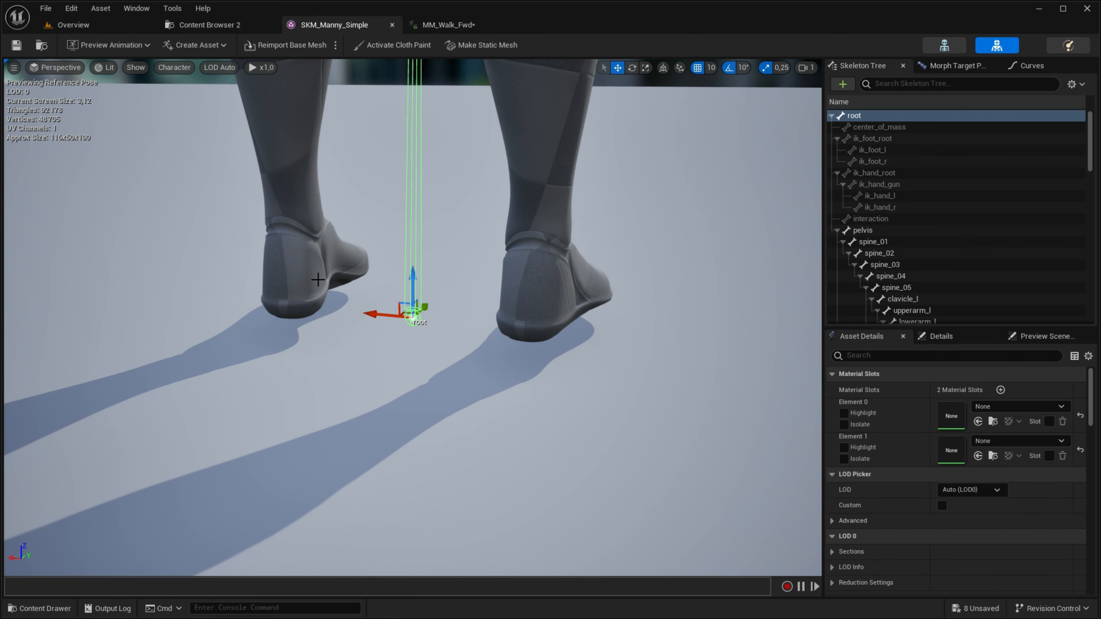
right_drag(514, 283, 477, 282)
key(s)
Step: Return to MM_Walk_Fwd and compare its playback with Force Root Lock turned off and back on
mouse_move(446, 25)
mouse_down()
mouse_move(424, 39)
mouse_move(438, 25)
mouse_up()
right_drag(646, 175, 616, 161)
key(f)
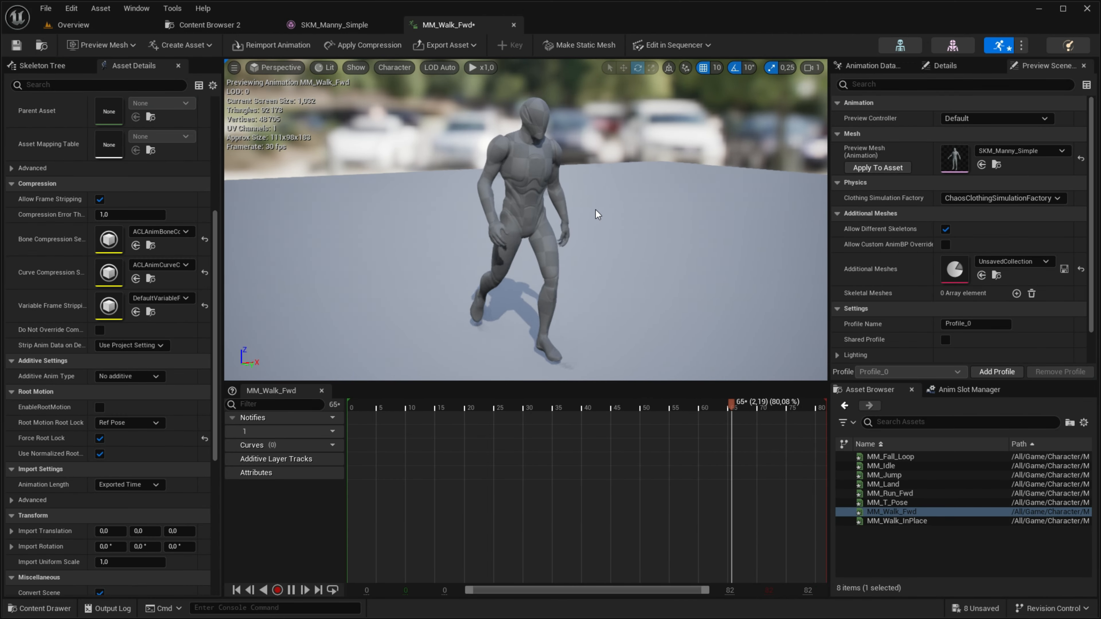
click(100, 438)
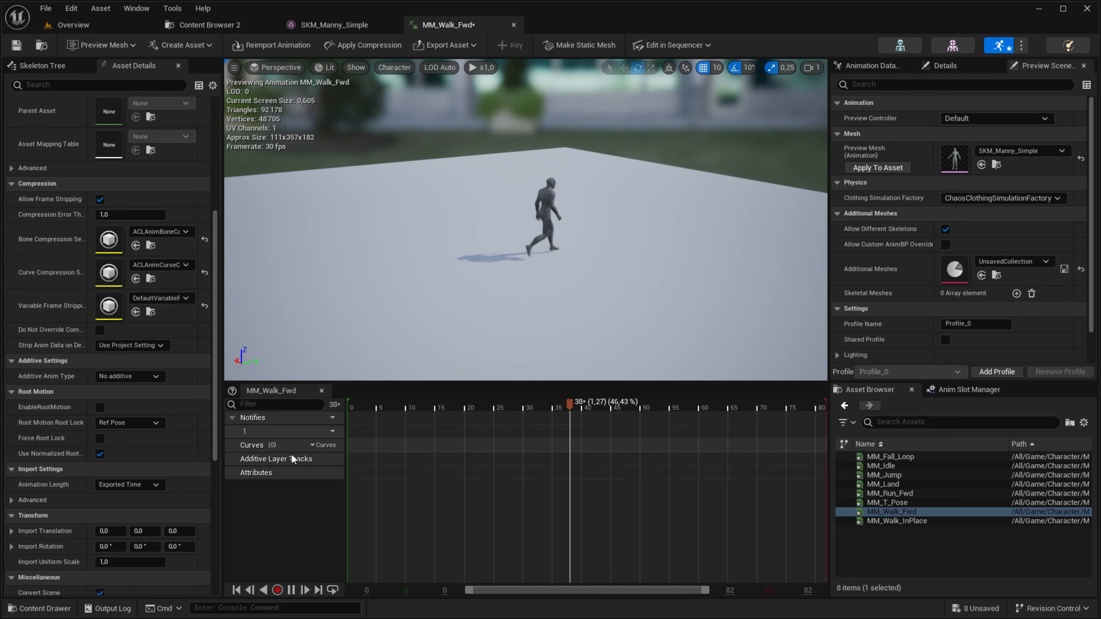
click(100, 438)
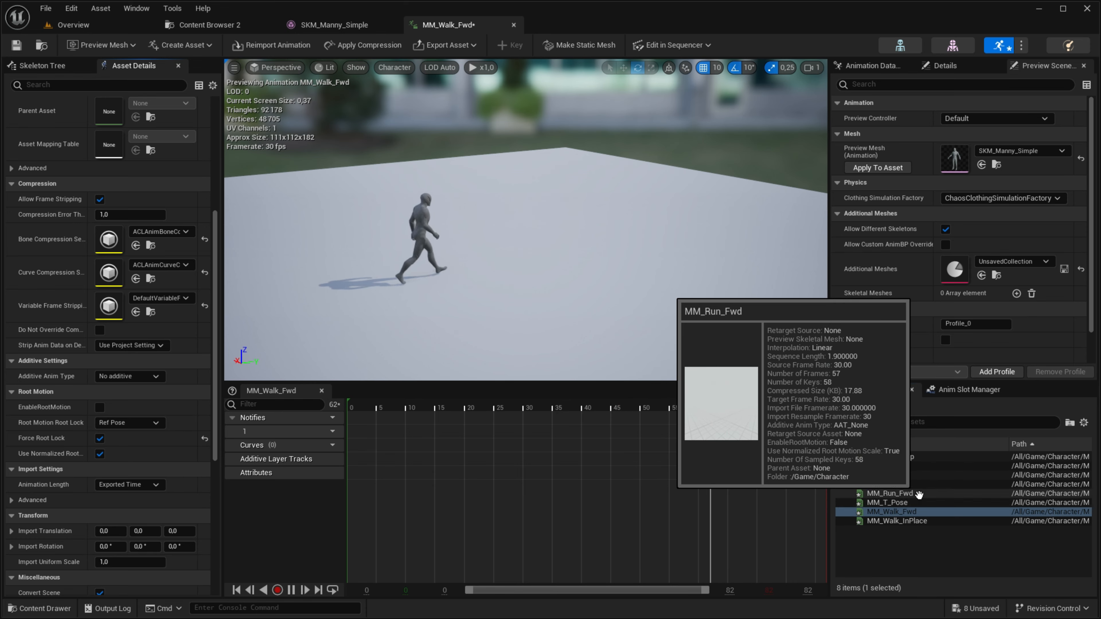
Step: Enable Force Root Lock for MM_Run_Fwd and close the animation and SKM_Manny_Simple editors
click(892, 494)
click(100, 438)
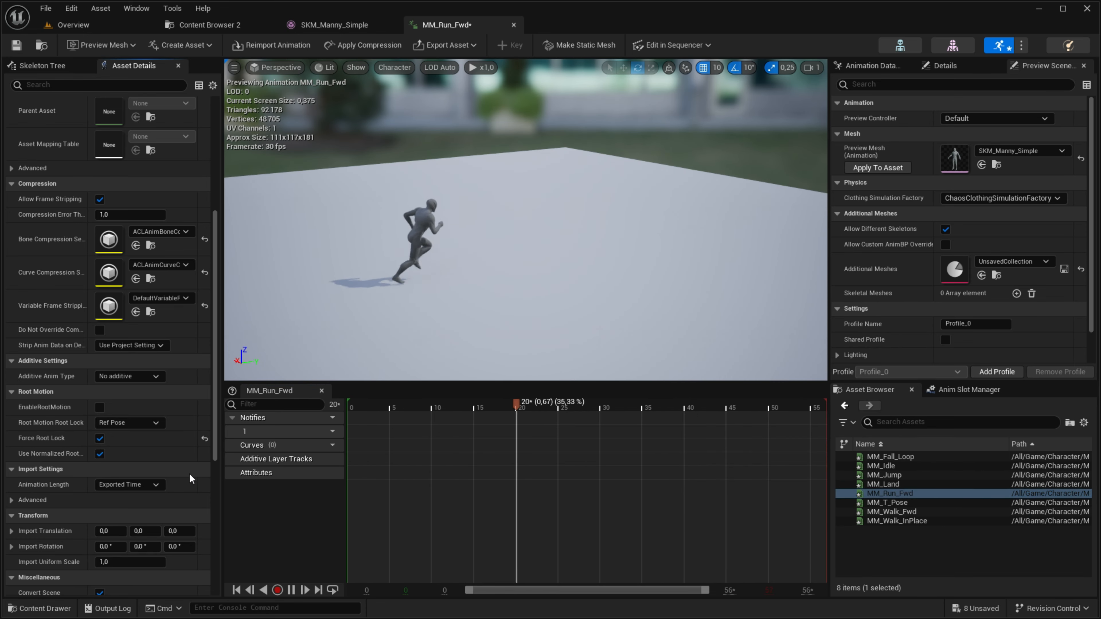
click(514, 25)
click(392, 25)
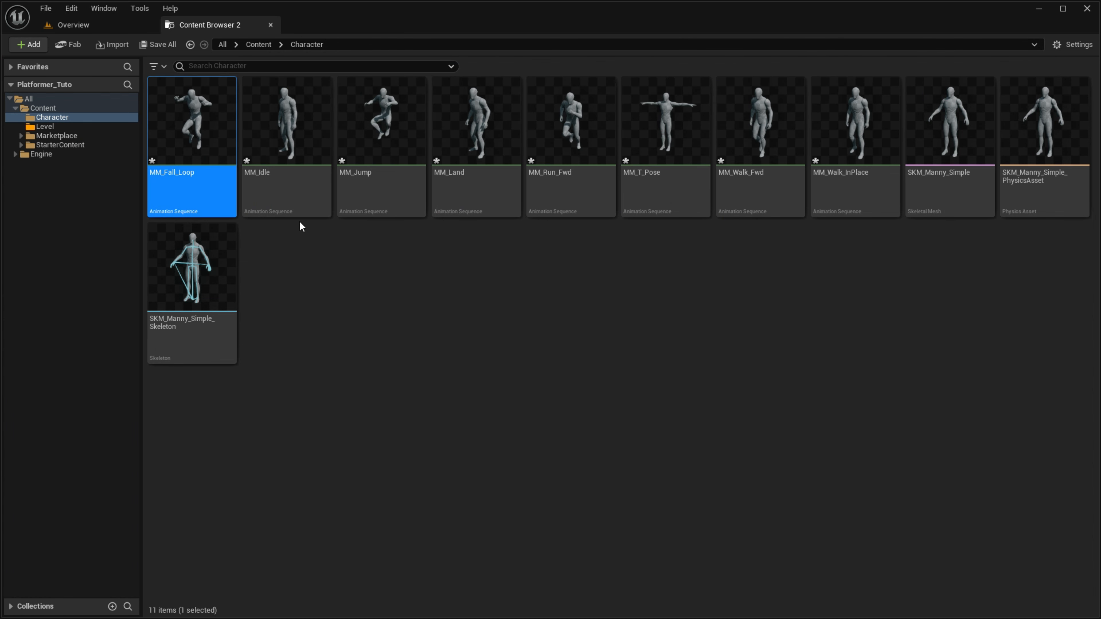
Step: Reopen MM_Walk_Fwd from the Character folder, enable its Force Root Lock and close the animation
click(340, 303)
double_click(760, 126)
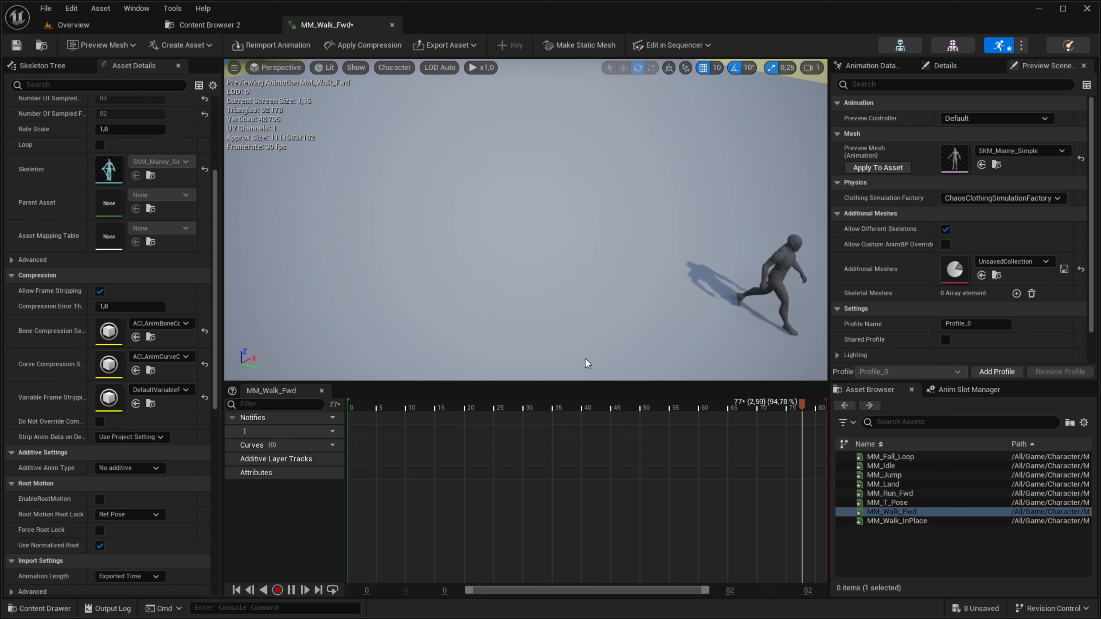
click(100, 529)
click(392, 24)
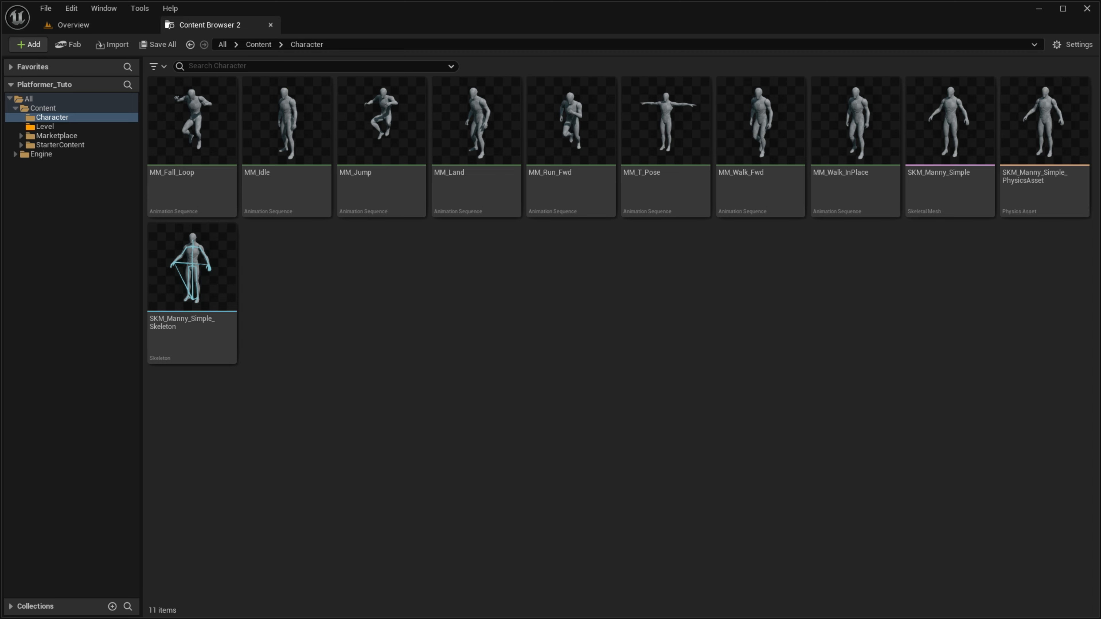
Step: Switch to File Explorer and import the four T_Manny images from the Textures folder into the project's Character folder
key(alt+Tab)
click(602, 483)
key(alt+Left)
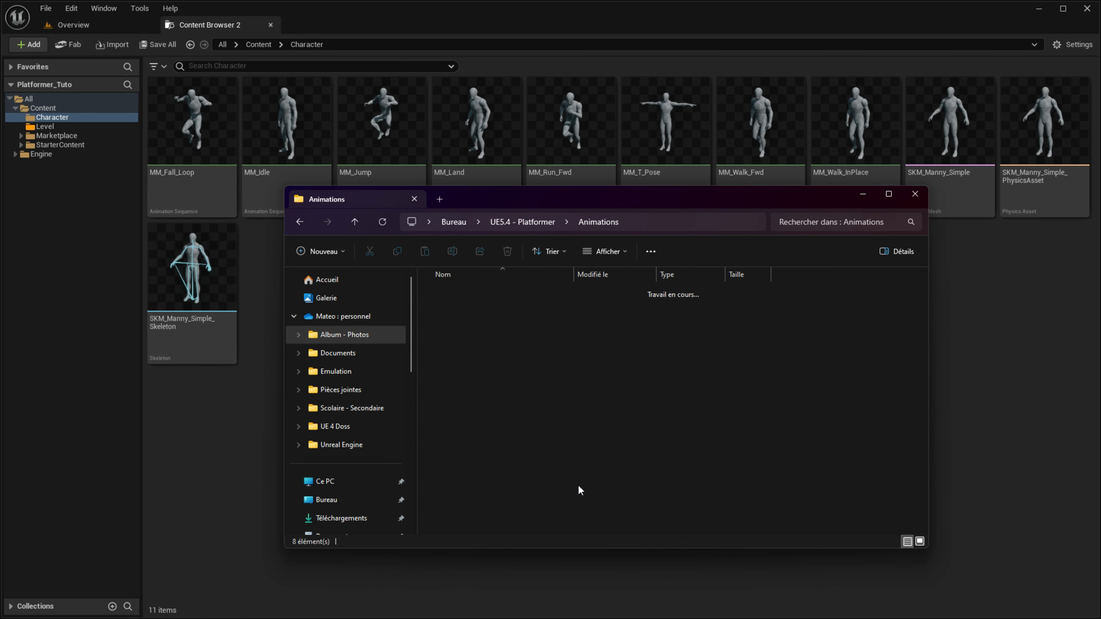
click(431, 334)
double_click(495, 325)
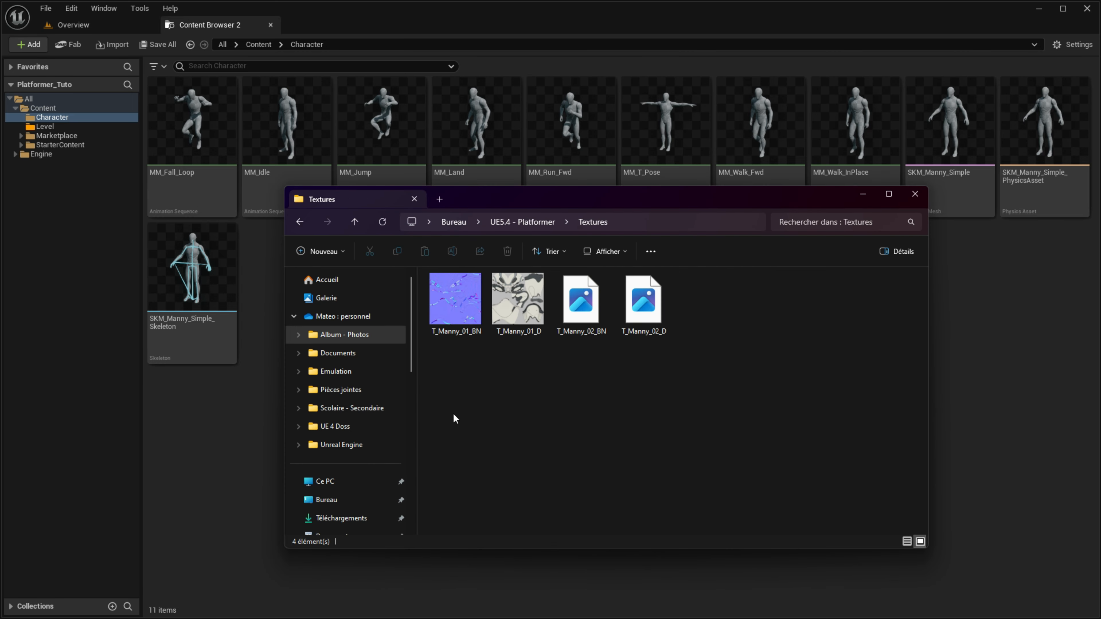
drag(449, 375, 702, 273)
drag(615, 204, 480, 348)
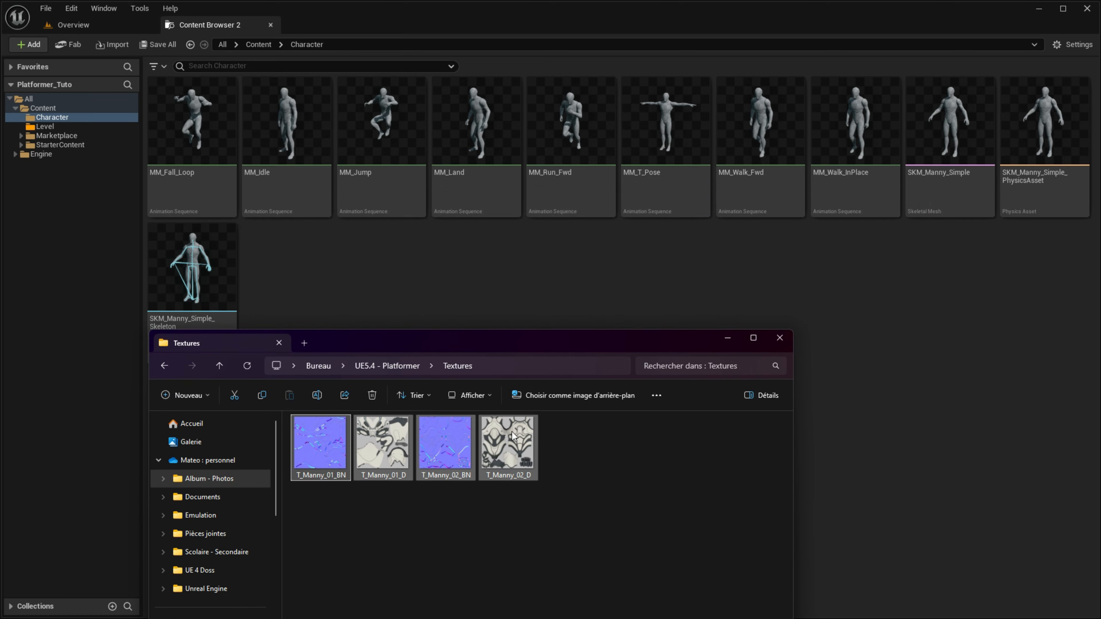
drag(597, 282, 598, 283)
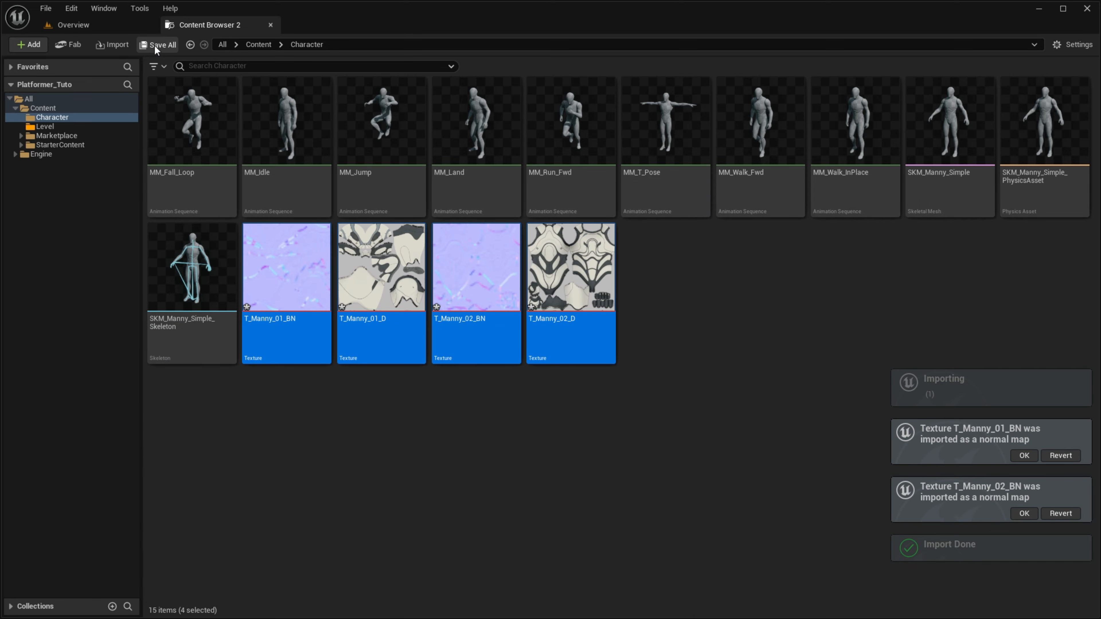
Step: Save all modified assets, including the imported Manny textures
click(156, 45)
click(642, 431)
click(430, 479)
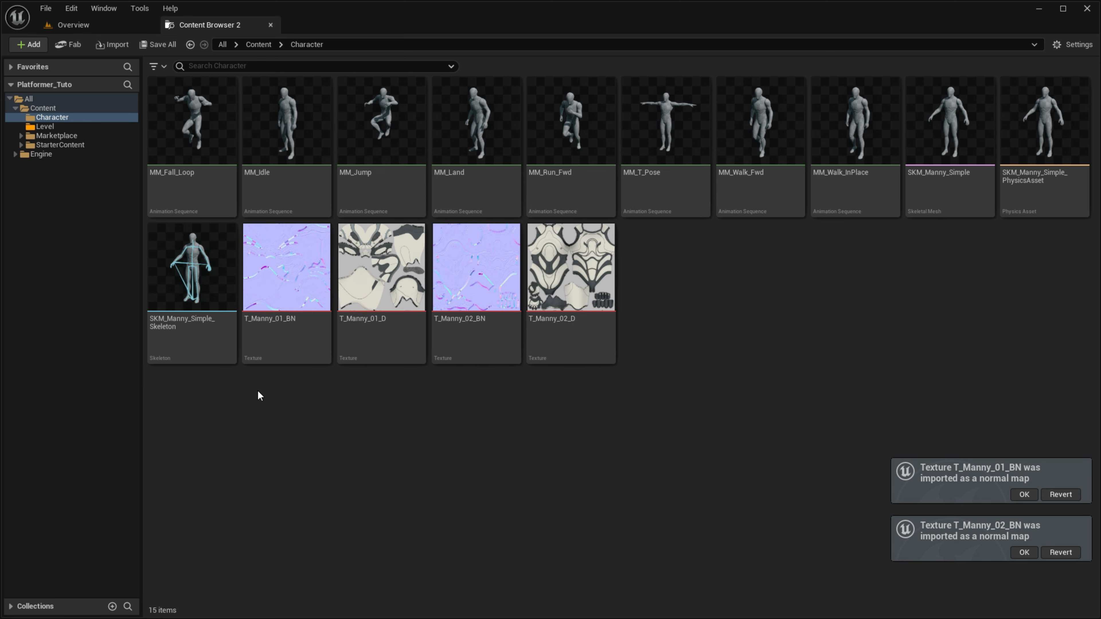
Step: Return to the Overview level and place SKM_Manny_Simple from the Character folder on the open floor beside the rocks
click(95, 26)
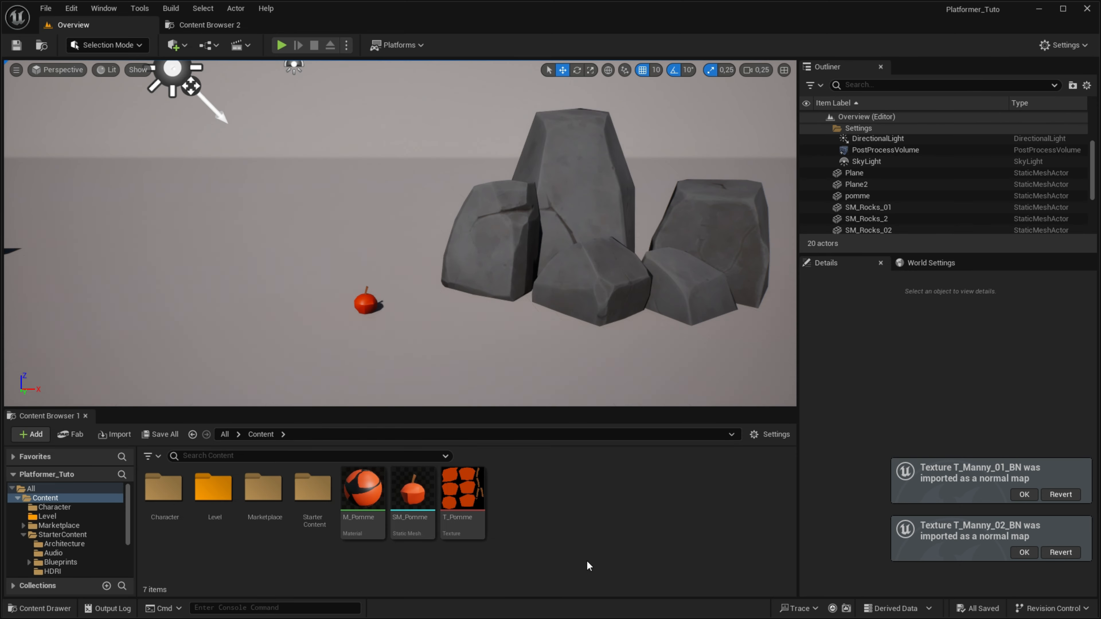
double_click(177, 497)
key(d)
key(s)
right_drag(299, 329, 299, 329)
key(d)
drag(593, 494, 492, 321)
scroll(339, 563, down, 1)
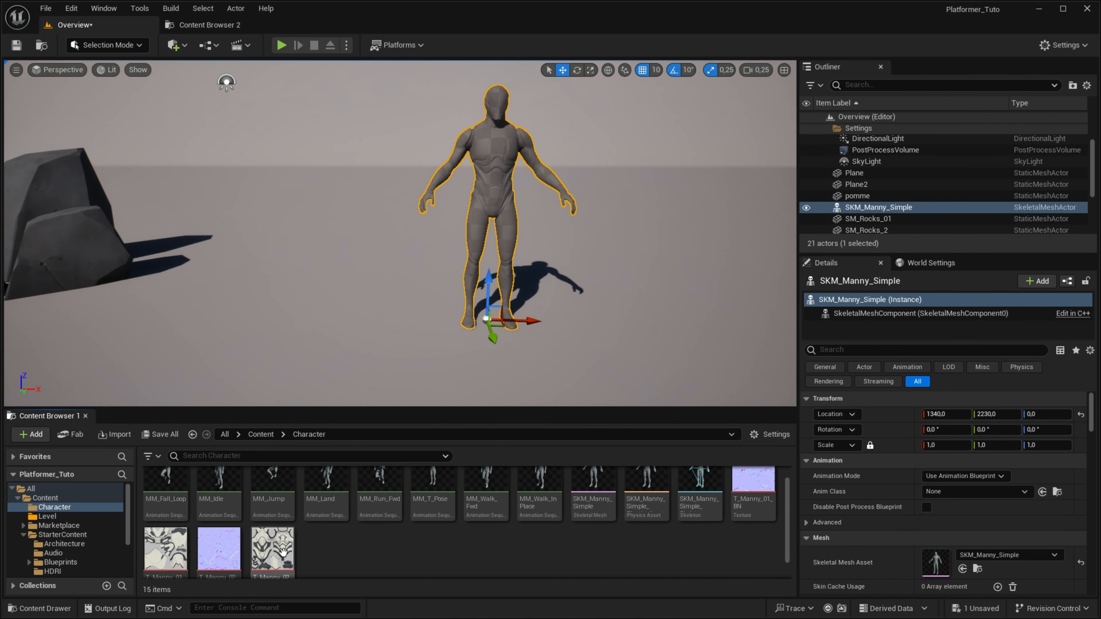
Step: Apply the T_Manny_02_D and T_Manny_01_D textures to the matching body parts of the placed Manny mesh
drag(283, 552, 484, 155)
key(w)
right_drag(524, 240, 513, 259)
key(d)
drag(271, 340, 385, 190)
key(w)
right_drag(384, 190, 384, 189)
key(s)
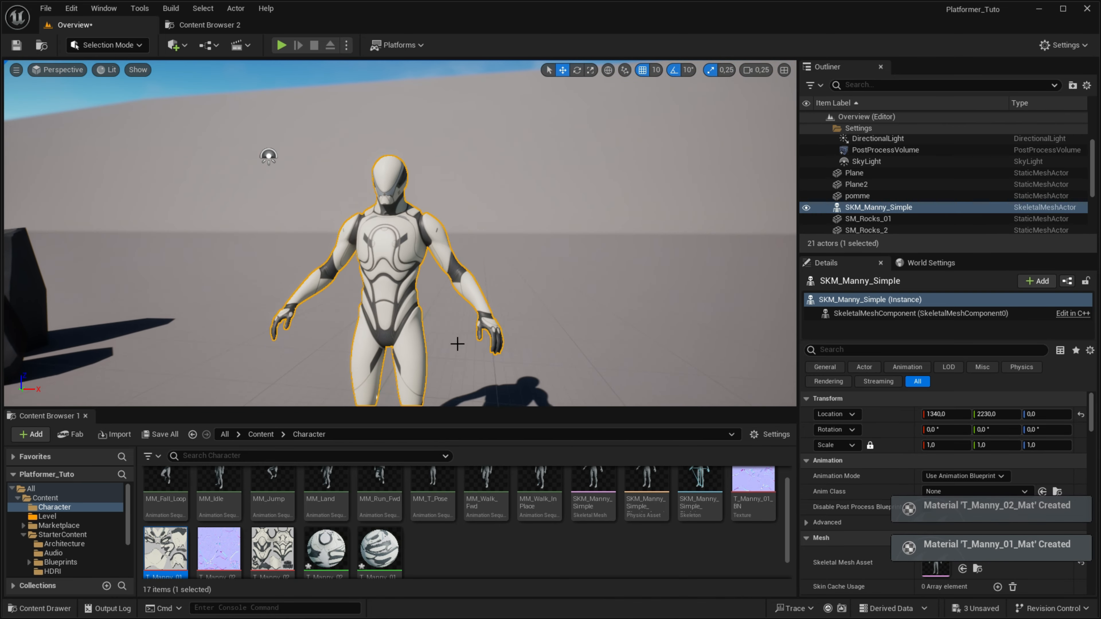
Step: Open T_Manny_02_Mat as a docked tab and examine how its Texture Sample feeds Base Color in the material graph
scroll(430, 536, down, 2)
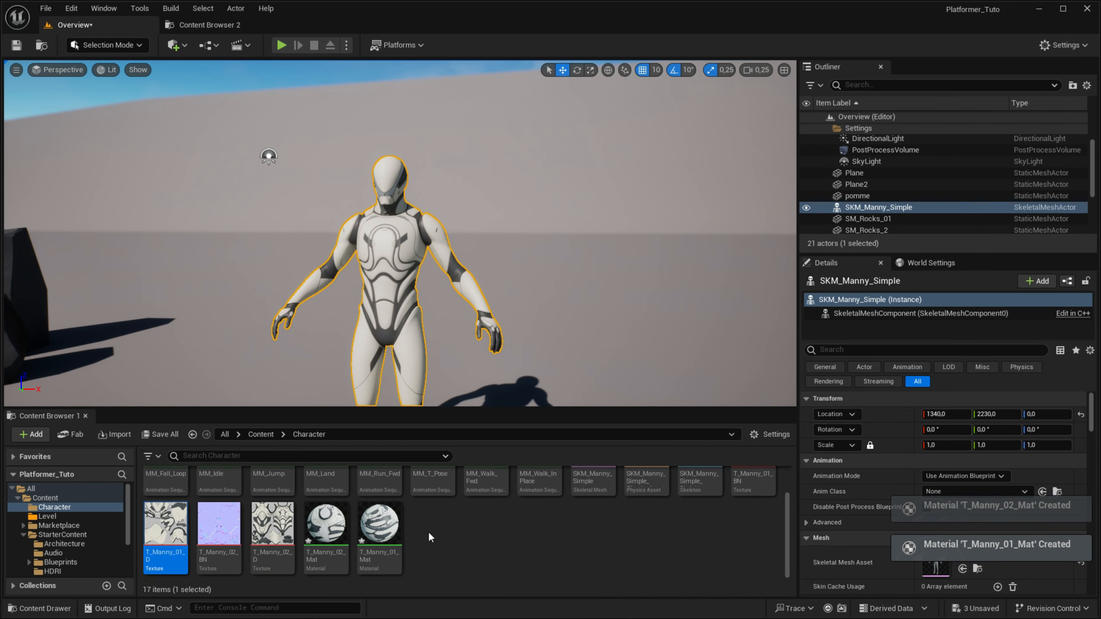
double_click(325, 514)
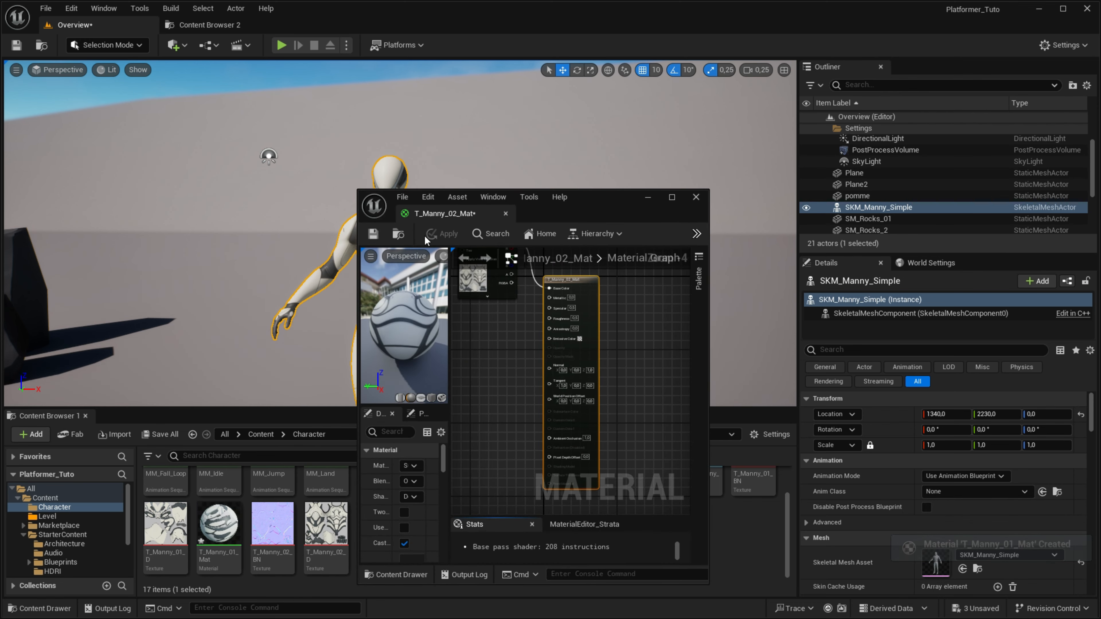
drag(420, 215, 385, 31)
right_drag(352, 119, 516, 188)
scroll(516, 188, up, 4)
drag(443, 235, 618, 139)
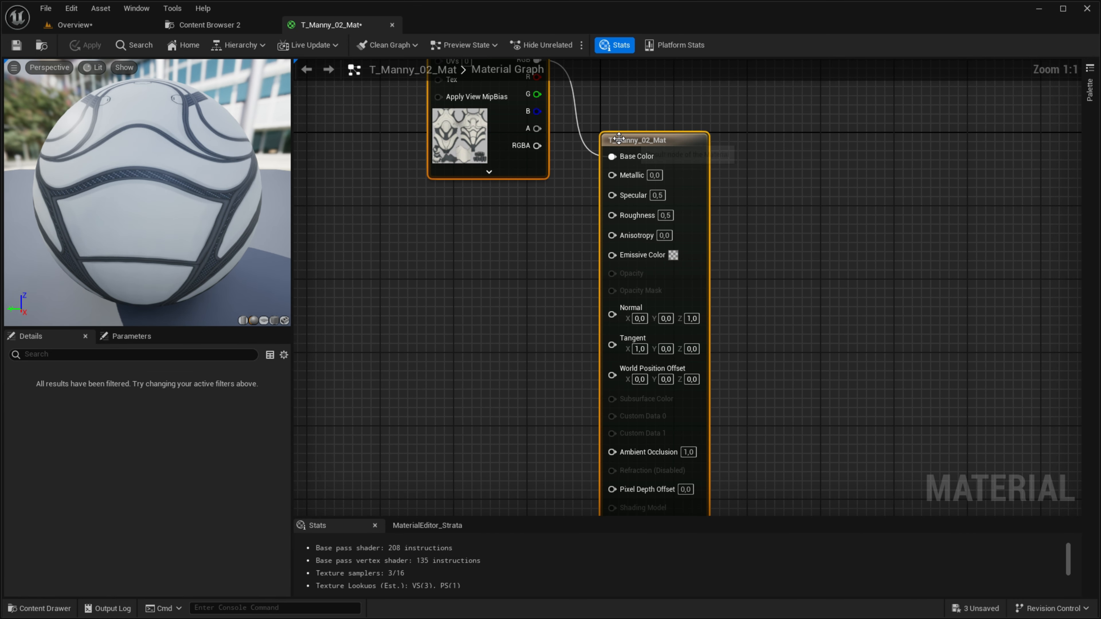
key(shift+w)
scroll(504, 320, down, 2)
click(504, 320)
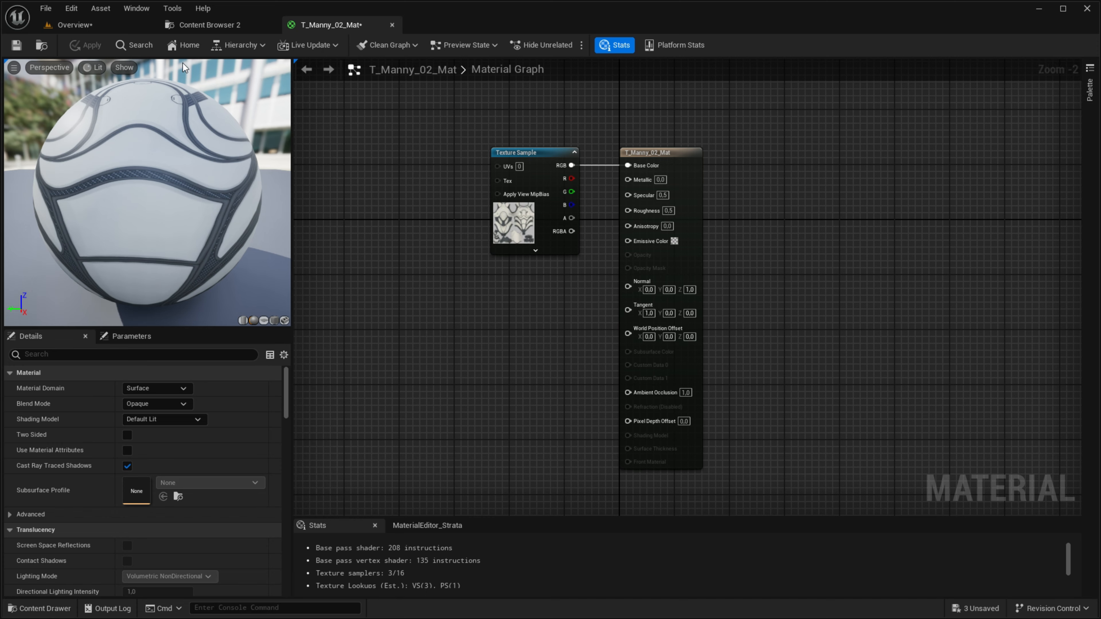
Step: Close the T_Manny_02_Mat editor and save all modified assets
middle_click(301, 25)
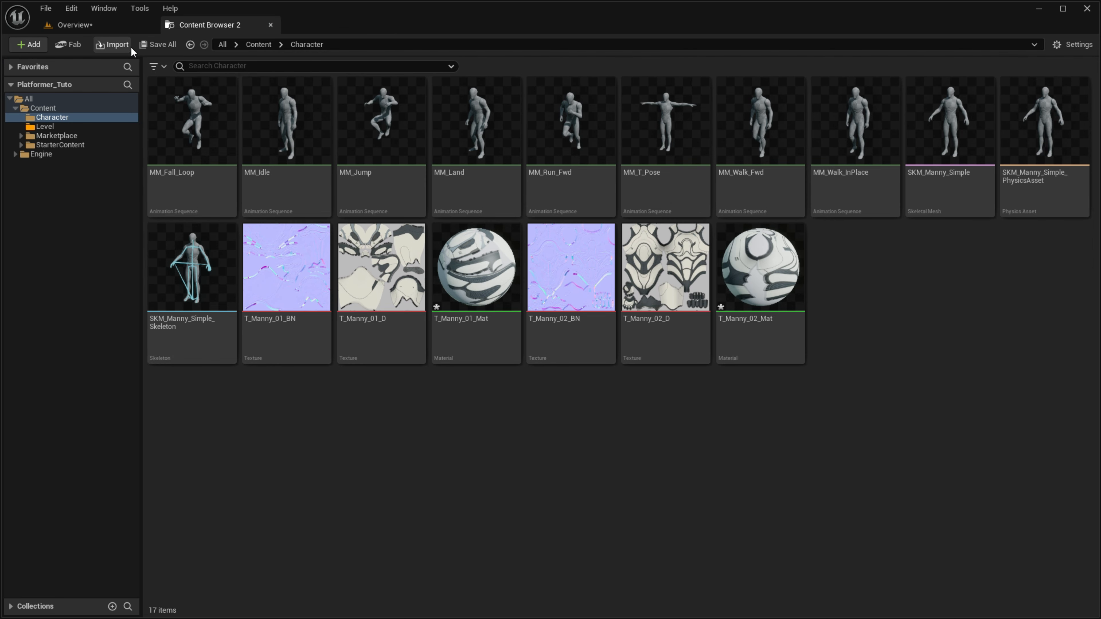
click(157, 44)
click(642, 428)
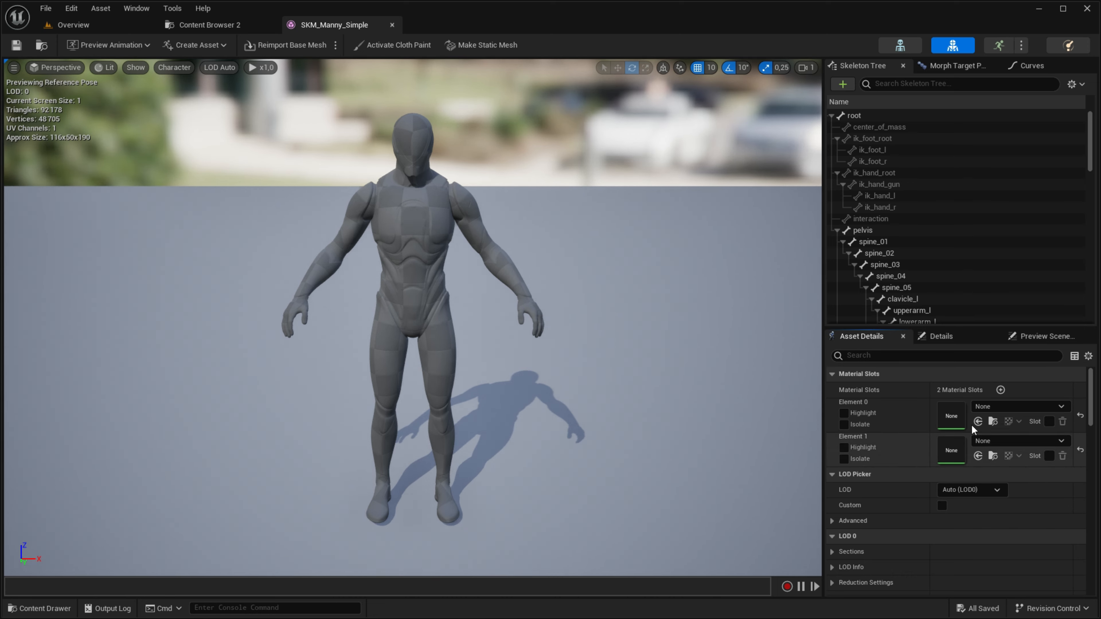
Step: Assign T_Manny_01_Mat from the level's Character folder to the Element 0 material slot of SKM_Manny_Simple
click(234, 25)
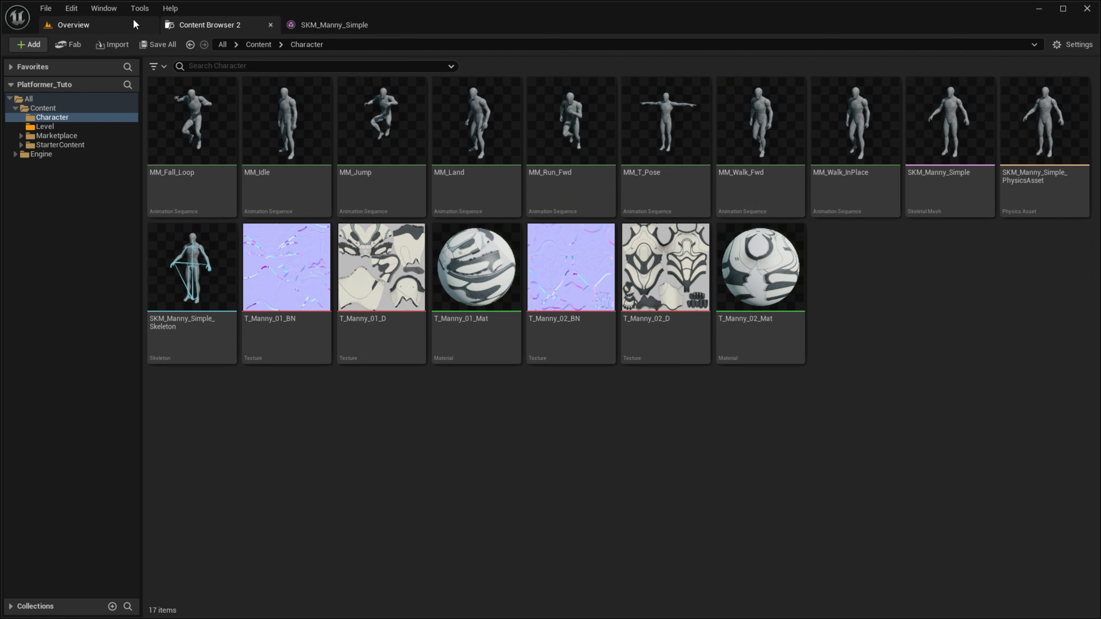
click(74, 24)
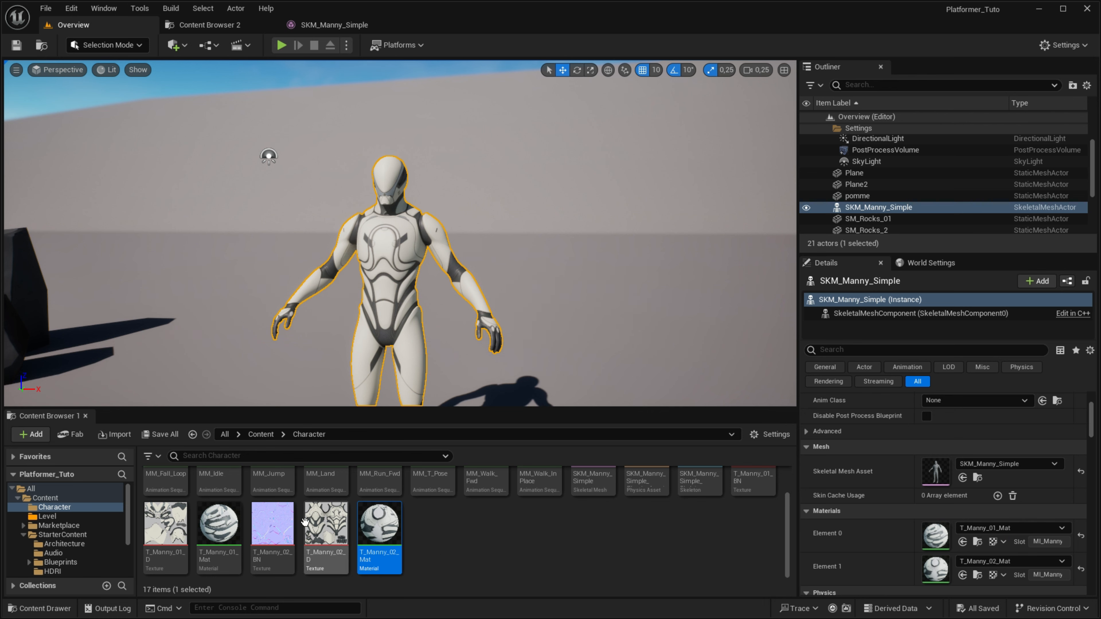
click(219, 527)
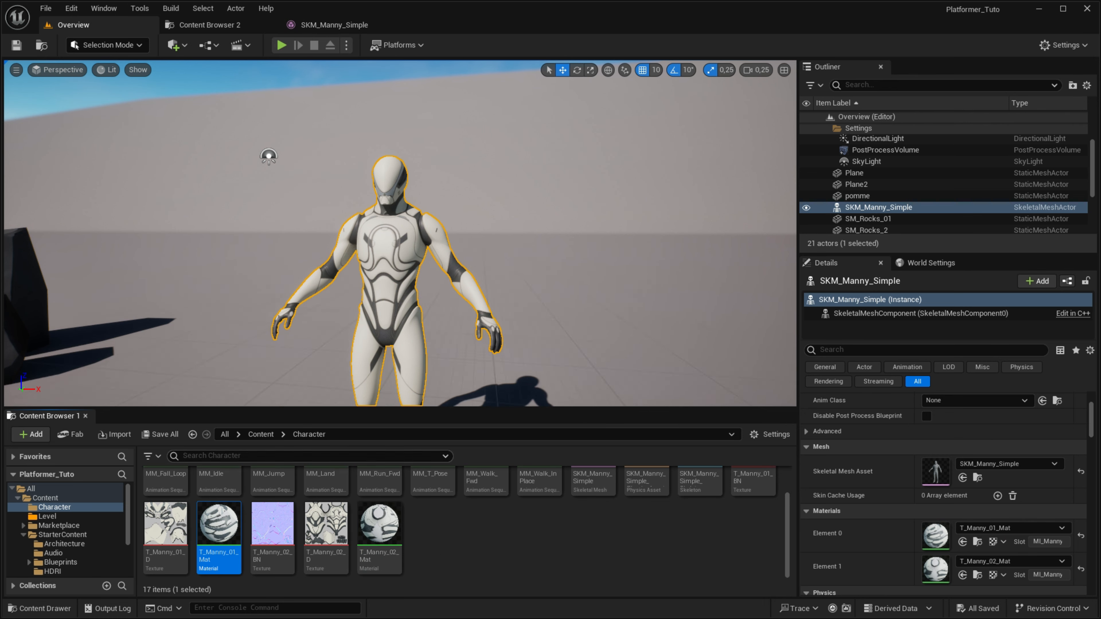
drag(221, 524, 952, 416)
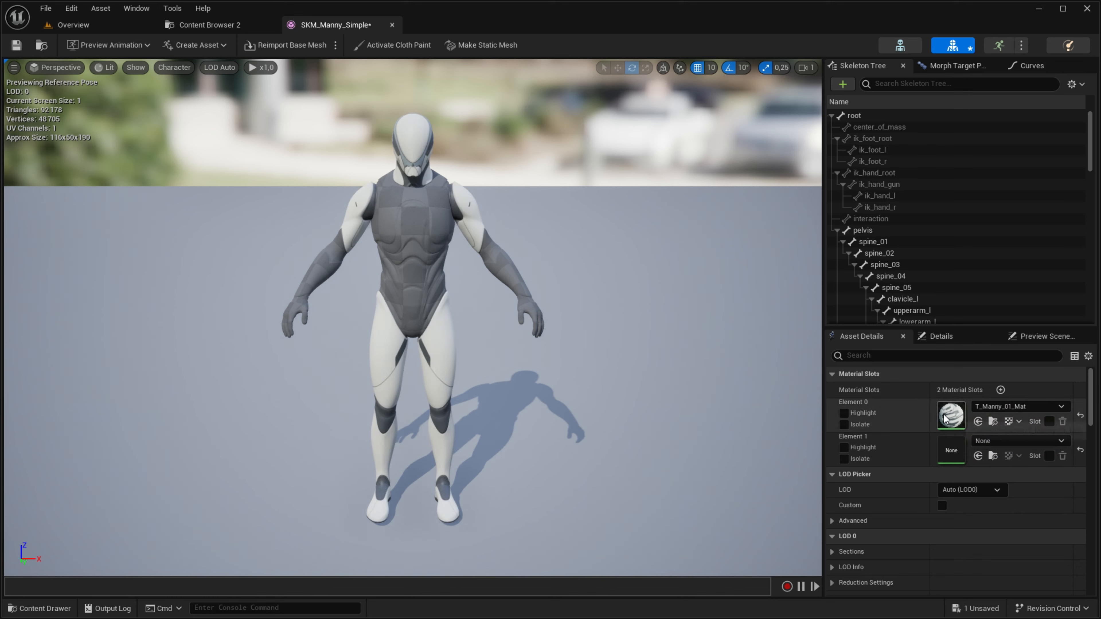
Step: Assign T_Manny_02_Mat from the level's Character folder to the Element 1 material slot of SKM_Manny_Simple
click(224, 24)
click(126, 24)
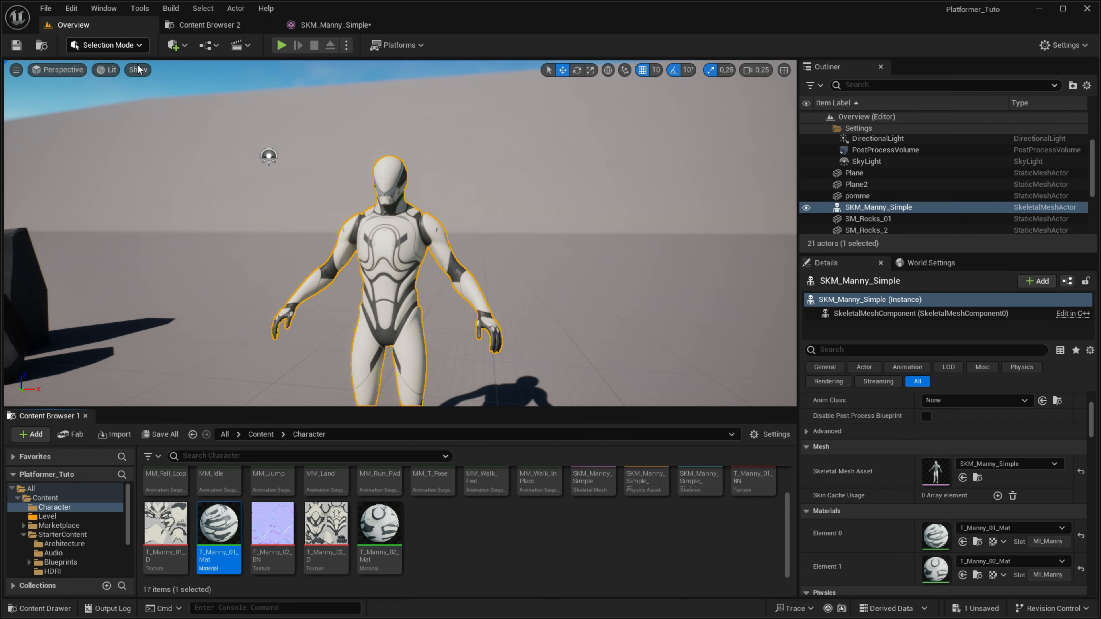
click(485, 527)
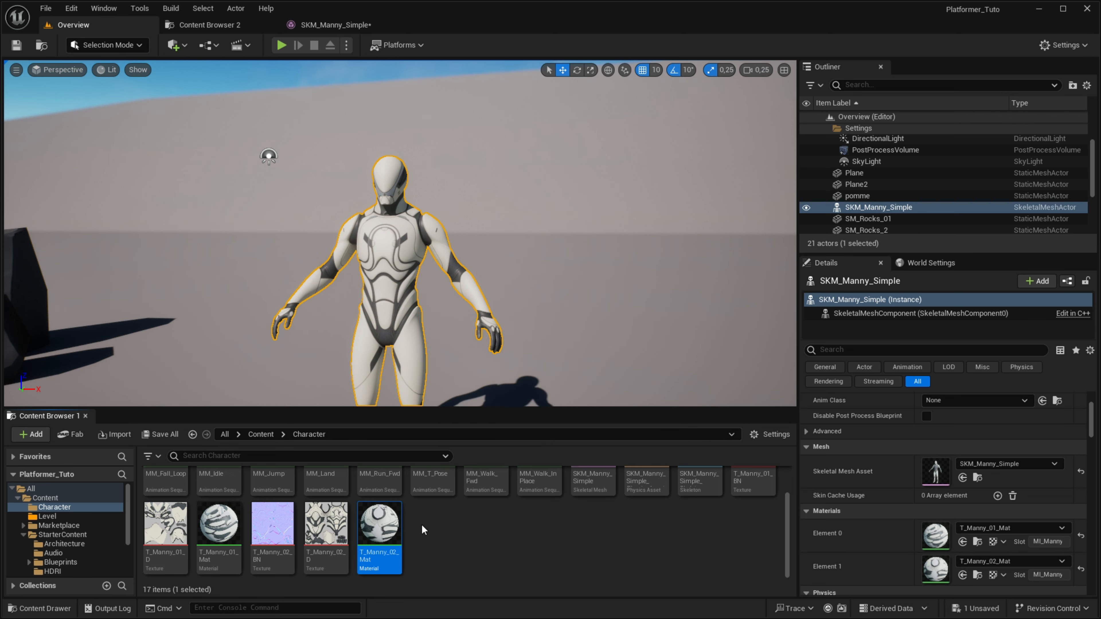
click(336, 25)
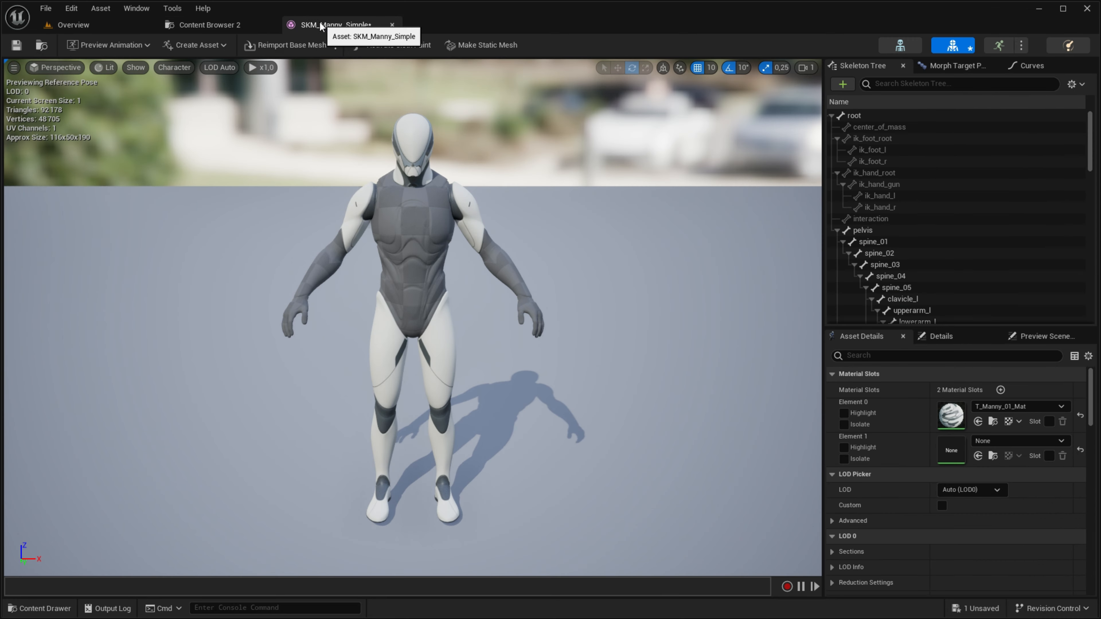
click(978, 456)
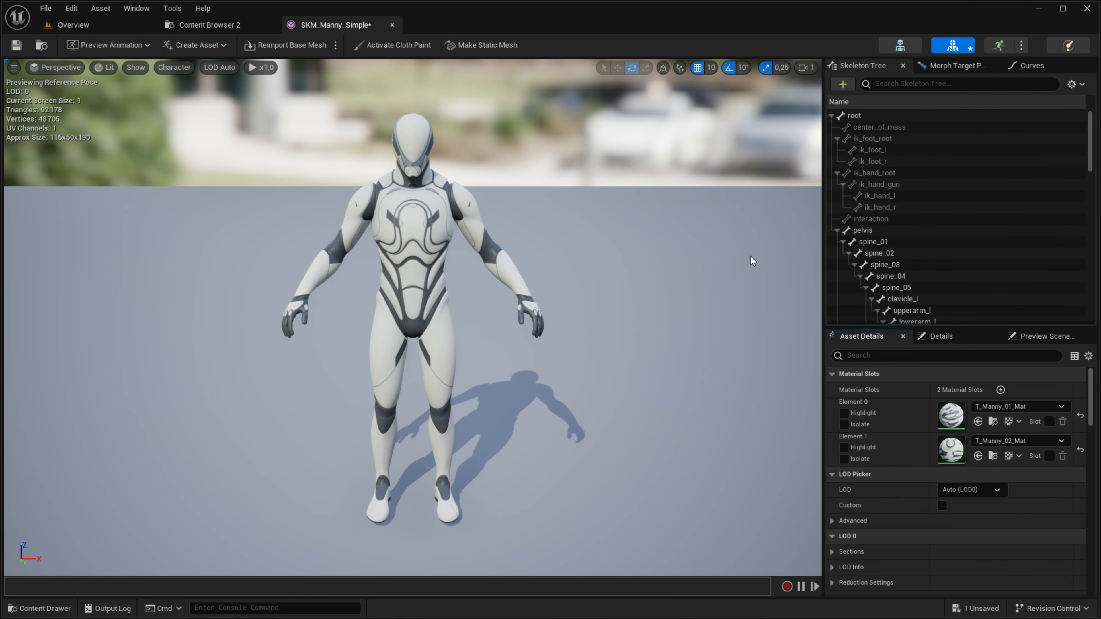
click(105, 29)
click(272, 533)
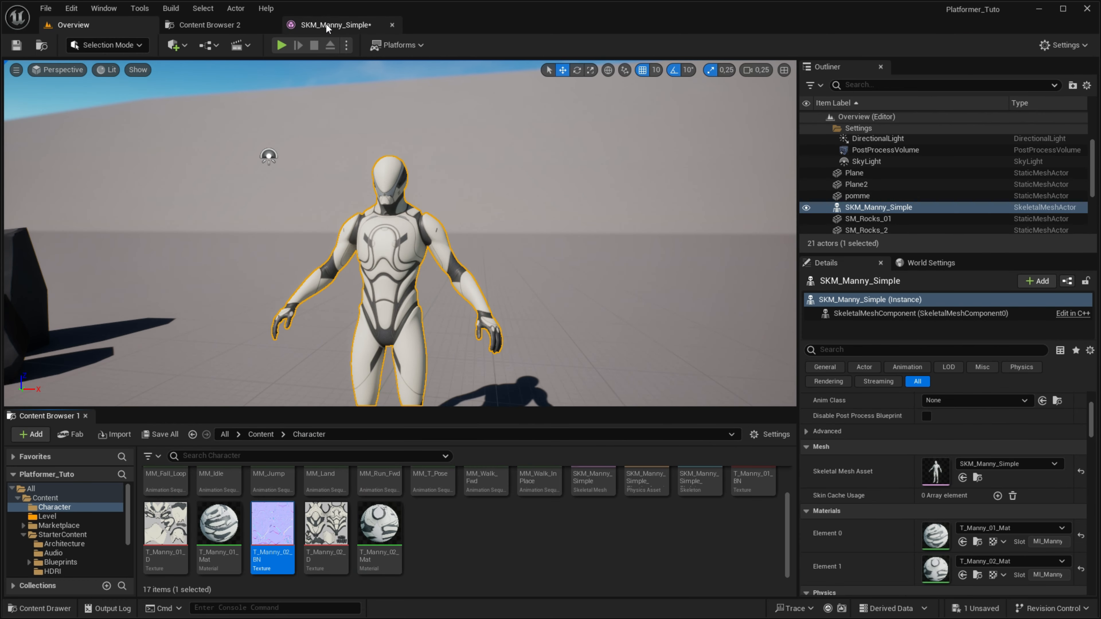
click(326, 26)
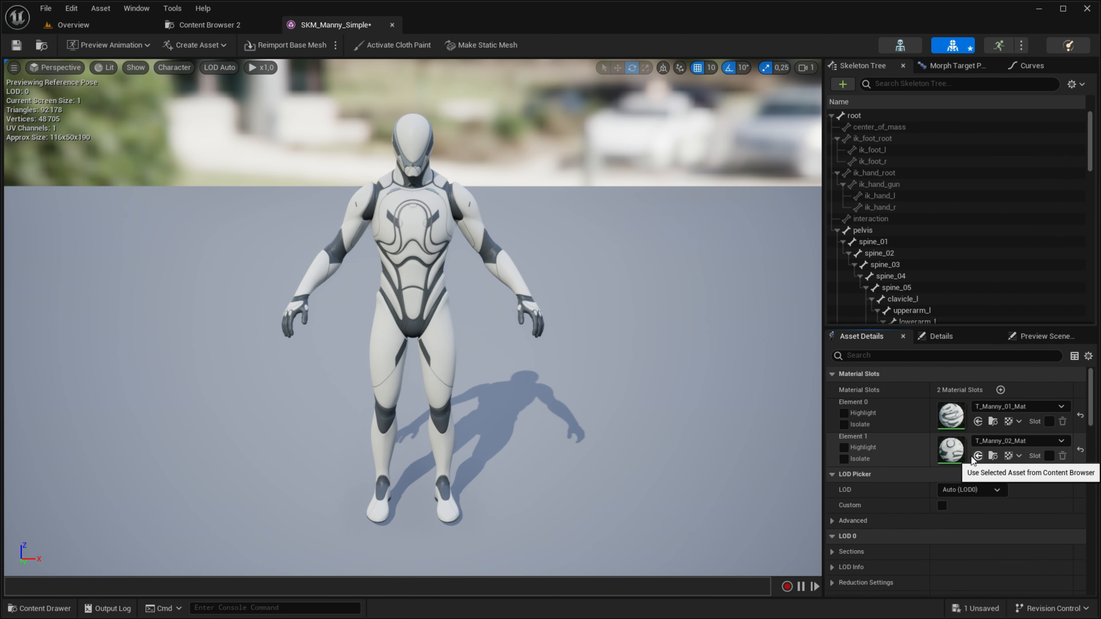
Step: Inspect the textured Manny mesh from the side in the preview and close the SKM_Manny_Simple editor
drag(536, 297, 477, 299)
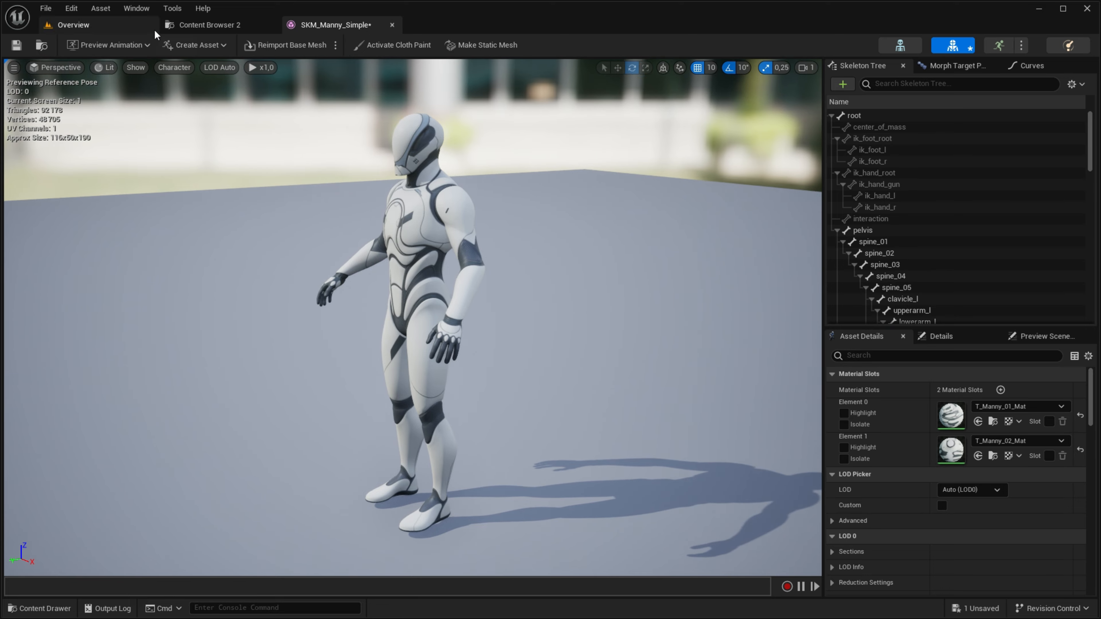
click(212, 26)
click(392, 25)
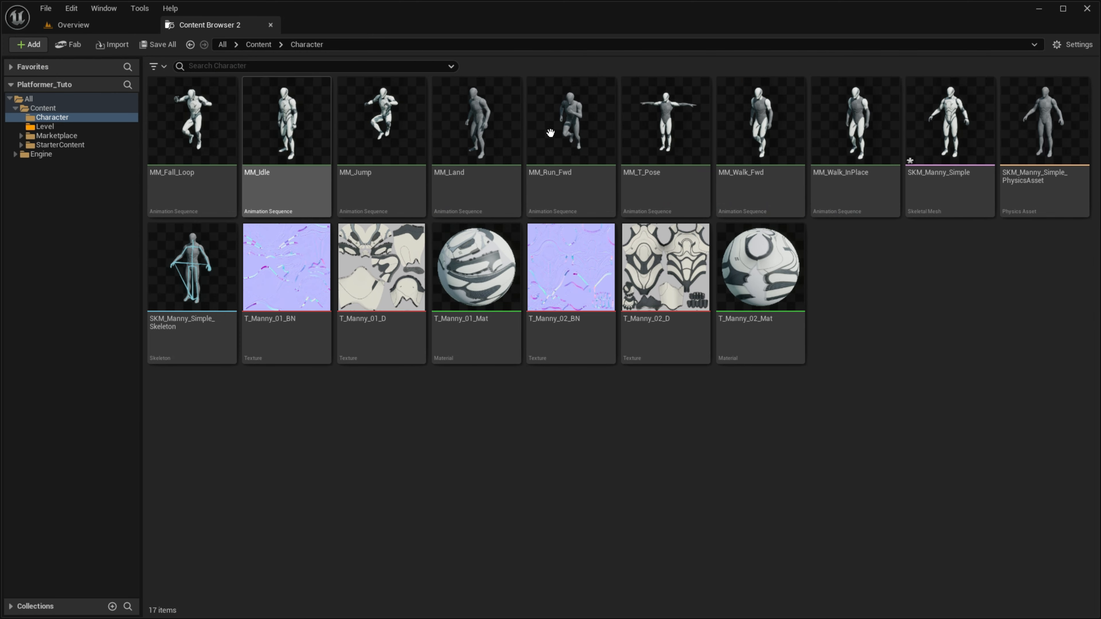
Step: Open the MM_Land animation as a docked tab and examine how the textured Manny looks while it plays
click(447, 189)
double_click(481, 141)
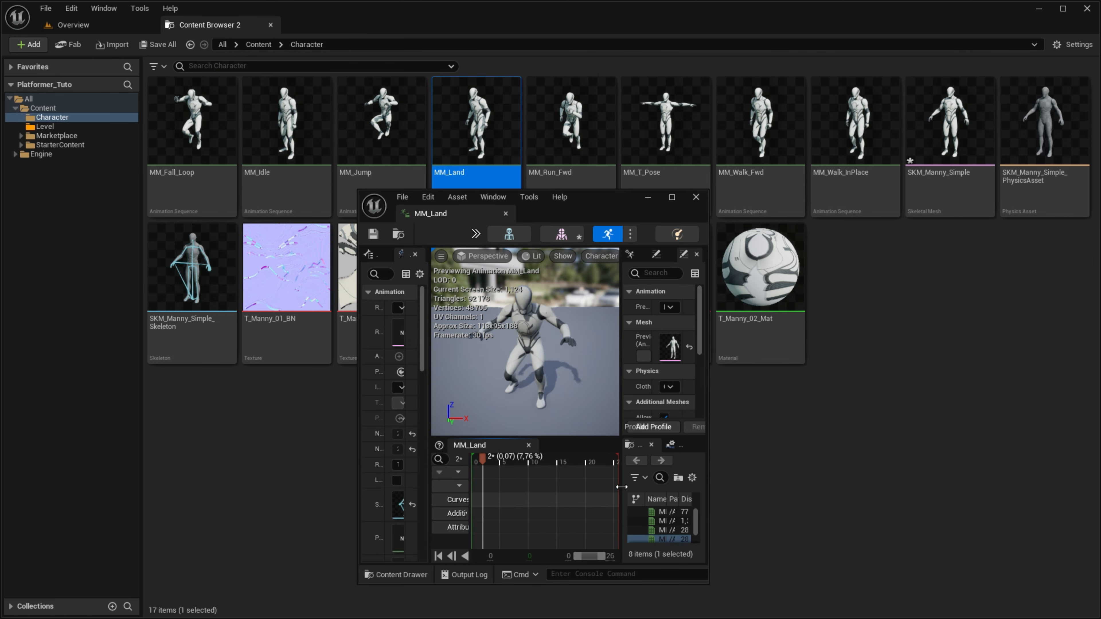
drag(393, 191, 334, 25)
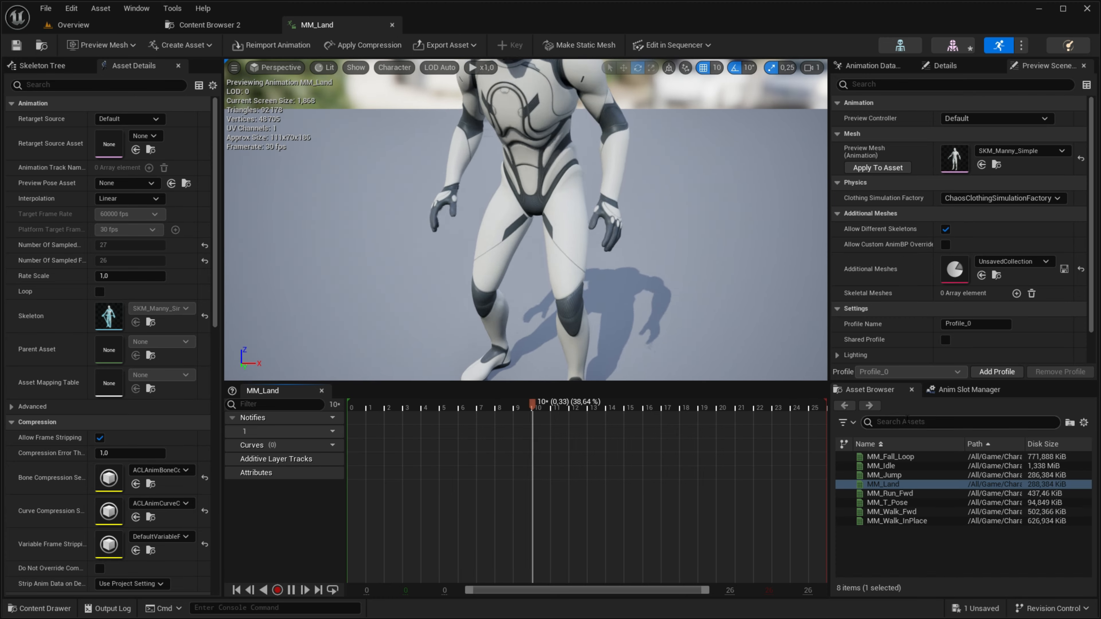
click(893, 474)
scroll(586, 304, down, 3)
alt+drag(589, 321, 669, 322)
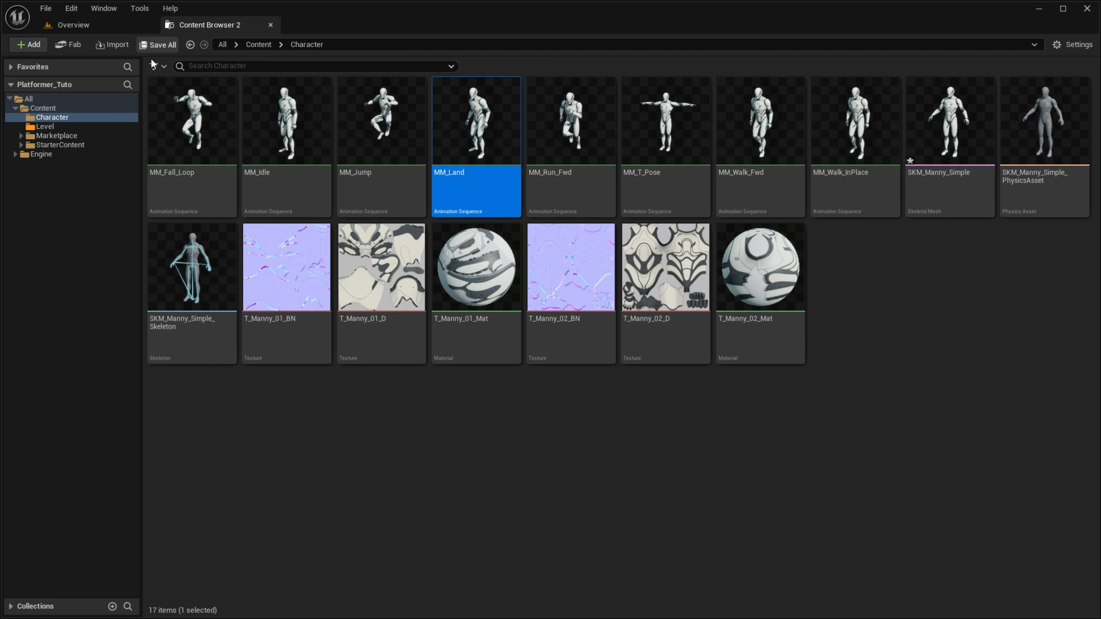
Step: Save all modified assets and return to the Overview level, clearing the selection of the placed Manny mesh
click(157, 45)
click(637, 431)
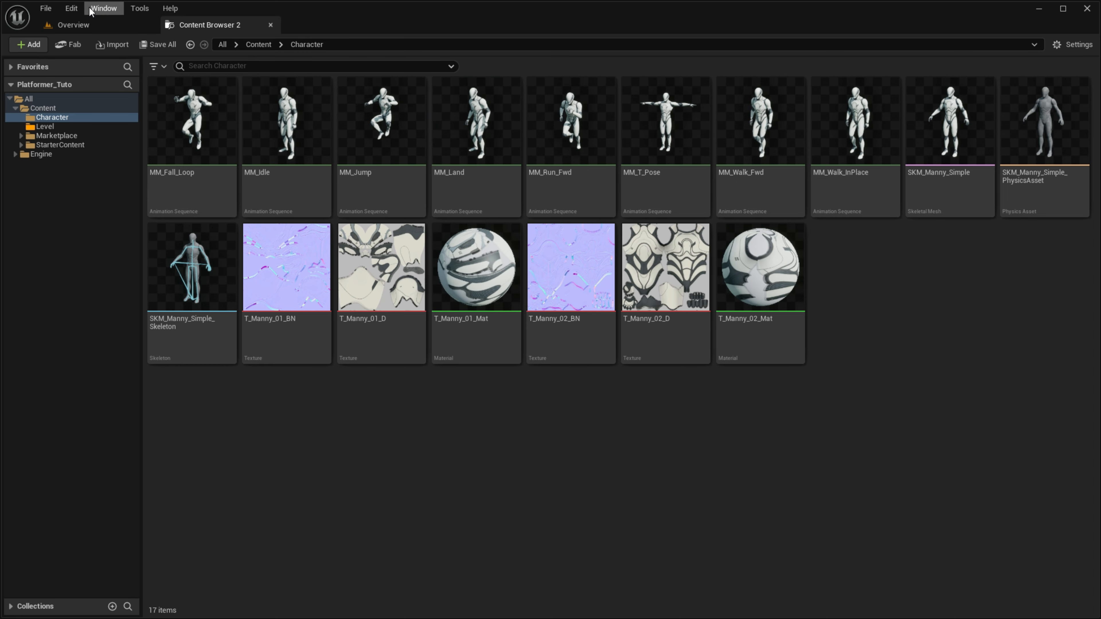
click(72, 25)
right_drag(468, 314, 463, 310)
key(Escape)
click(503, 522)
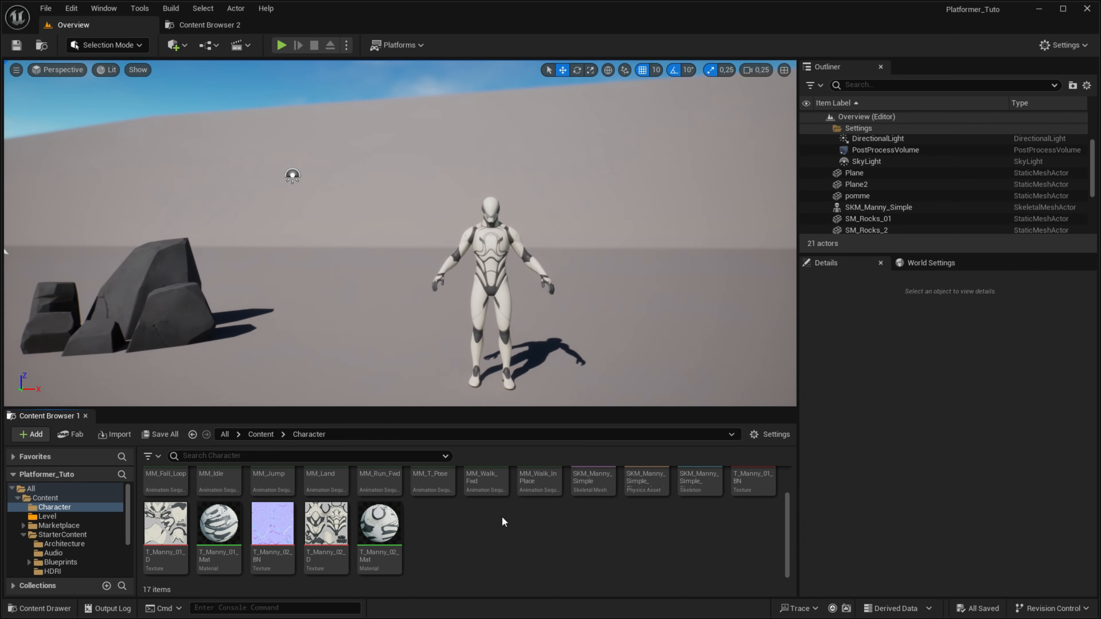